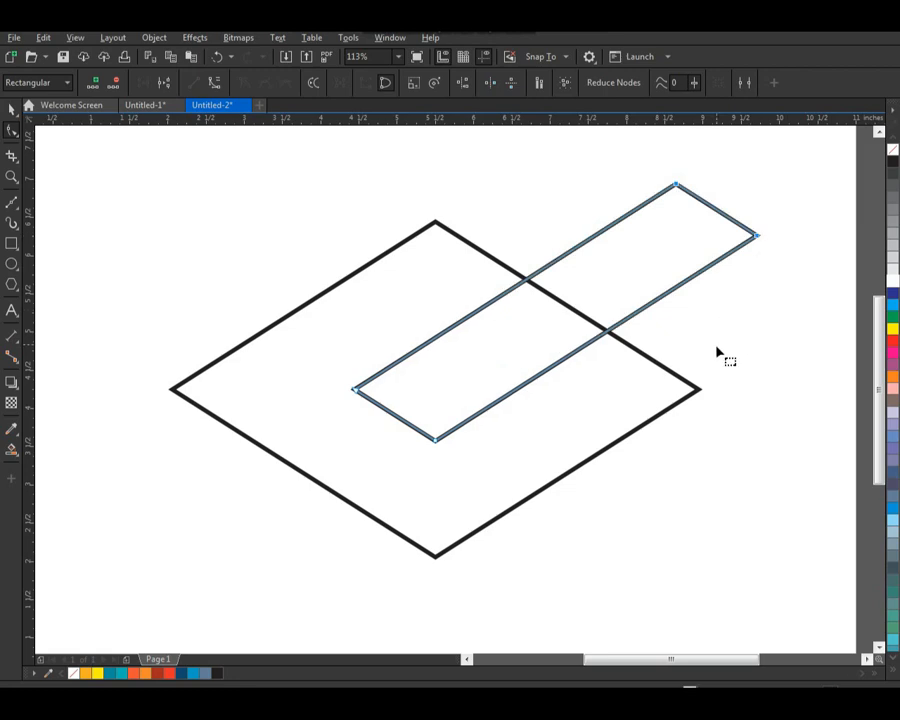
pyautogui.click(663, 297)
pyautogui.moveTo(678, 297); pyautogui.dragTo(696, 288)
pyautogui.hotkey('ctrl', 'z')
pyautogui.click(731, 334)
pyautogui.hotkey('ctrl', 'z')
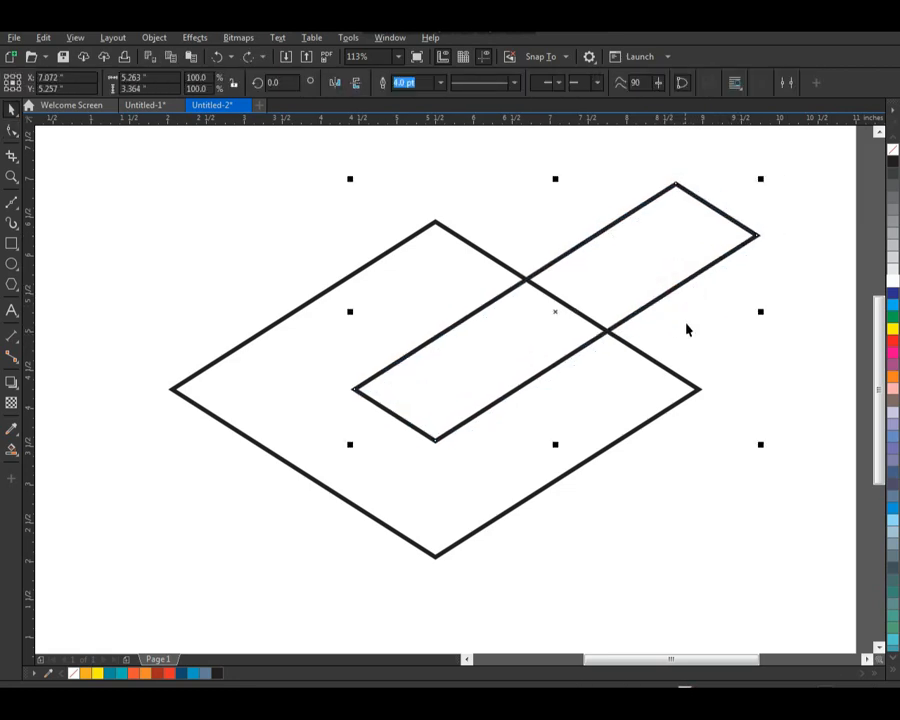
# Step: Set the outline width of the slanted narrow parallelogram to 12.0 pt
pyautogui.click(695, 336)
pyautogui.click(671, 291)
pyautogui.click(440, 83)
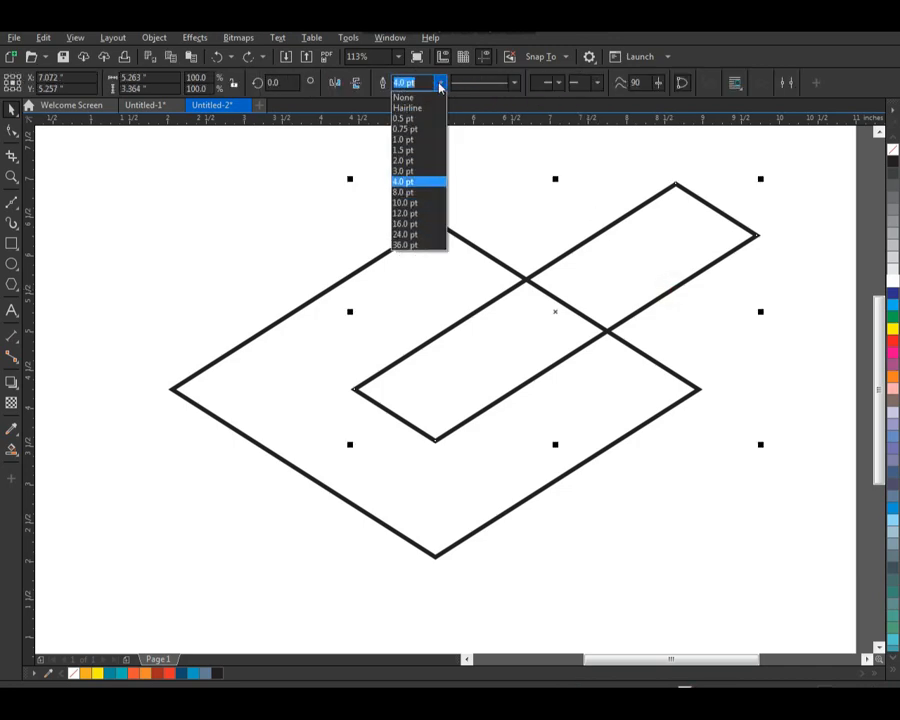
pyautogui.click(405, 215)
pyautogui.click(682, 342)
pyautogui.moveTo(652, 306); pyautogui.dragTo(662, 310)
pyautogui.hotkey('ctrl', 'z')
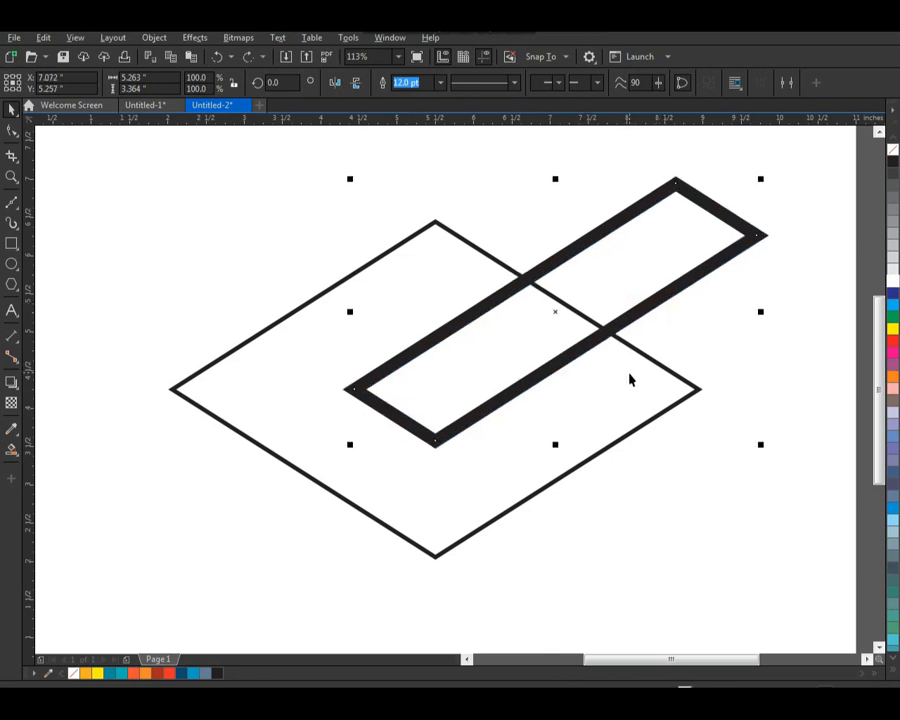
pyautogui.press('F7')
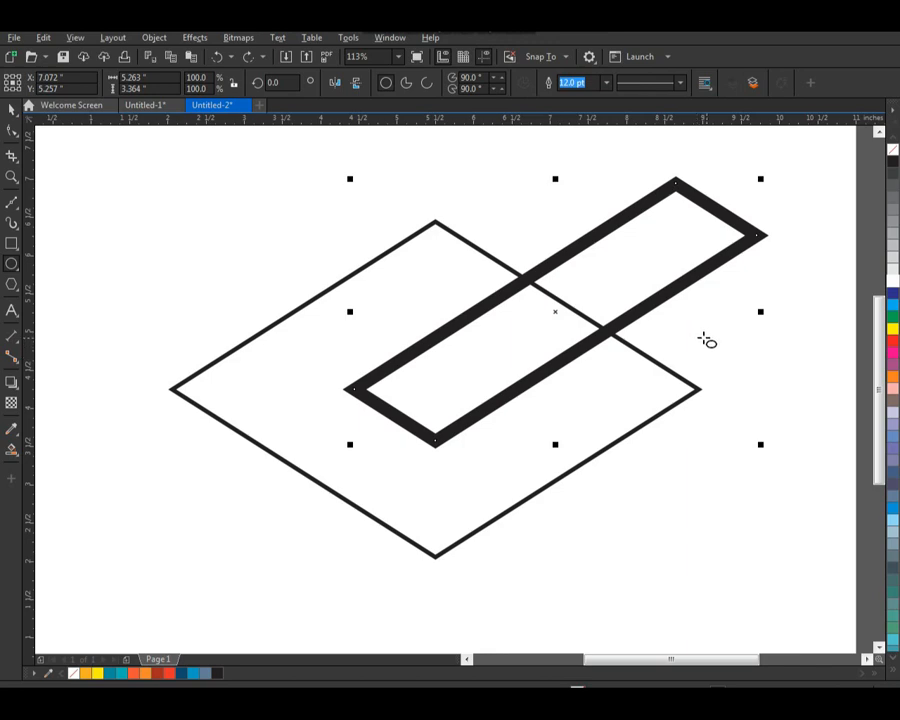
pyautogui.press('space')
pyautogui.moveTo(665, 298); pyautogui.dragTo(677, 311)
pyautogui.hotkey('ctrl', 'z')
# Step: Convert the narrow parallelogram's thick outline to an object and deselect it
pyautogui.click(154, 37)
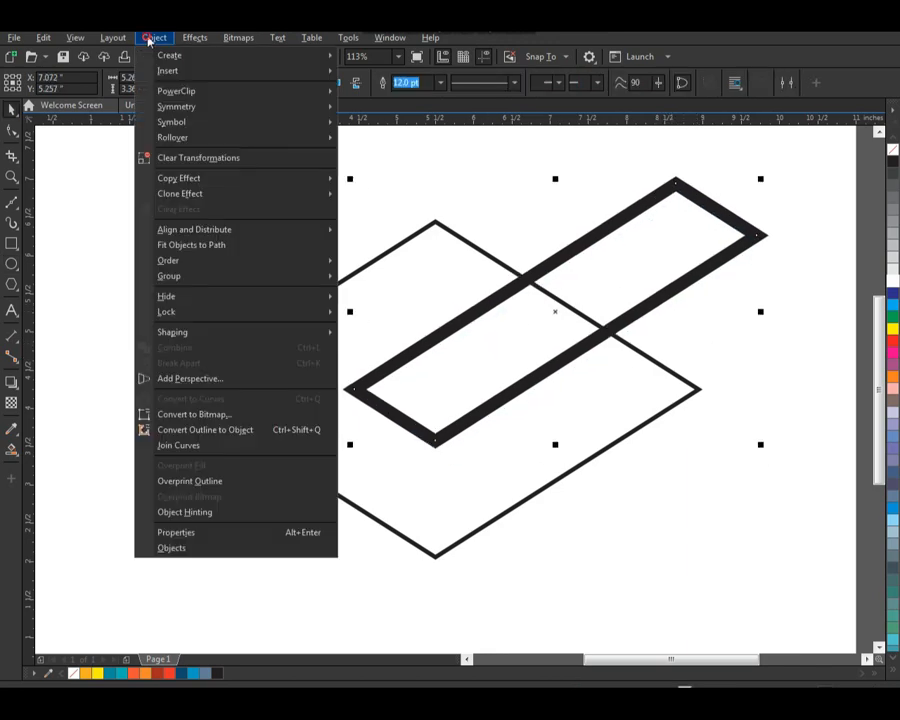
pyautogui.click(294, 432)
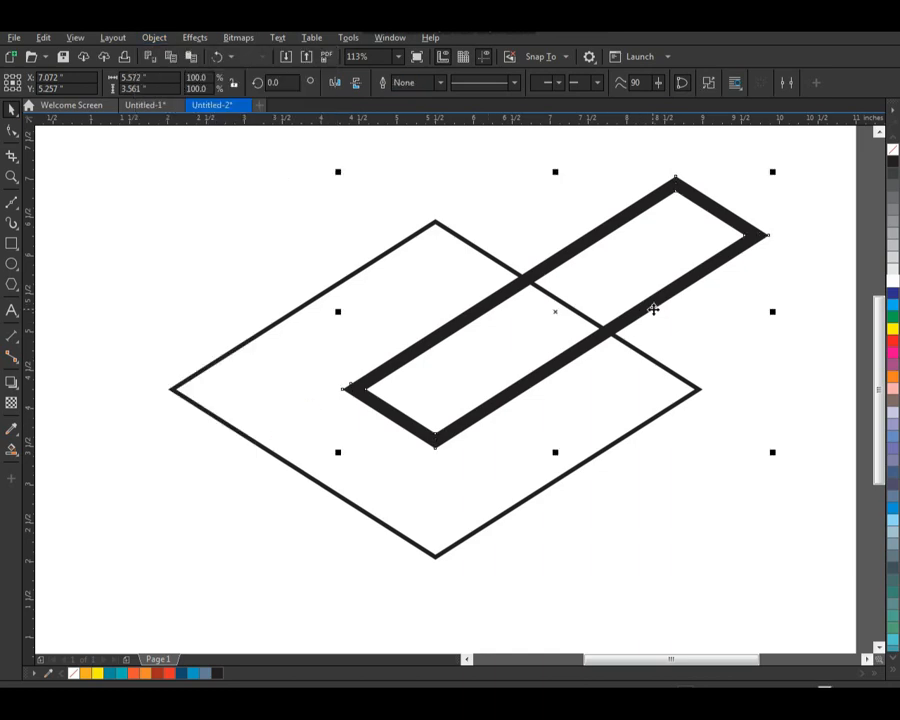
pyautogui.click(737, 352)
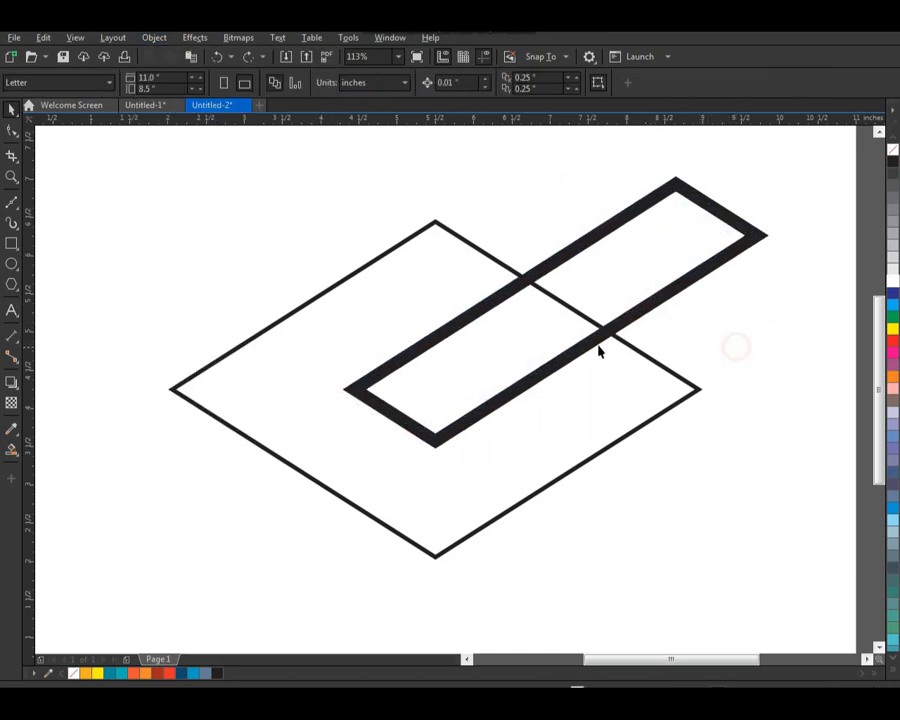
# Step: Draw a vertical line about 1.83 in long from the thick frame's lowest corner to just below the diamond's lowest corner
pyautogui.click(12, 202)
pyautogui.click(437, 436)
pyautogui.click(435, 576)
pyautogui.press('F2')
pyautogui.moveTo(366, 369); pyautogui.dragTo(592, 658)
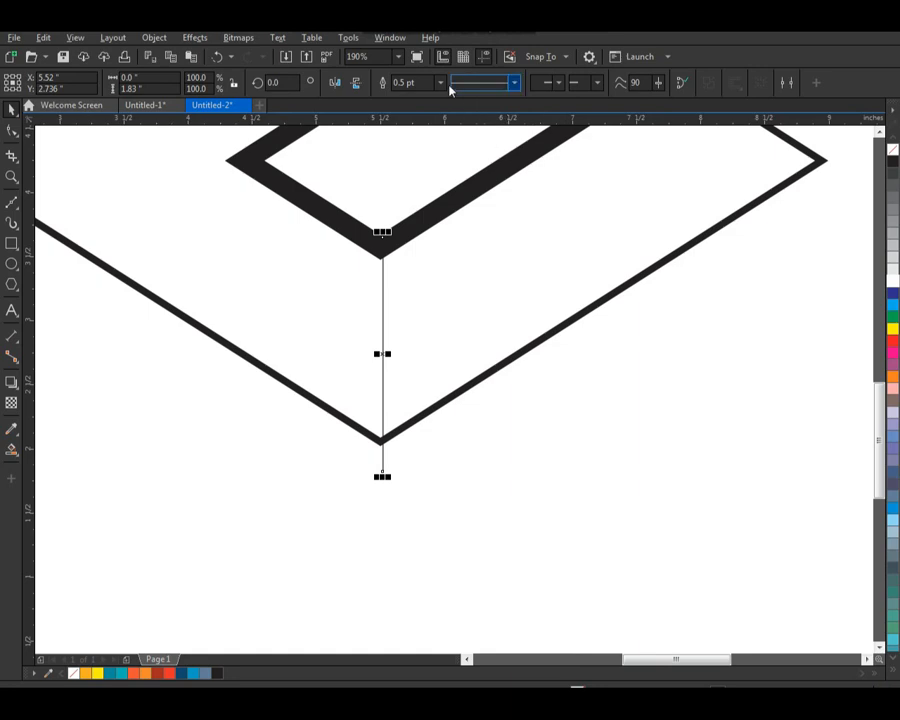
# Step: Set the vertical line's width to 4.0 pt and center it horizontally on the diamond
pyautogui.click(440, 82)
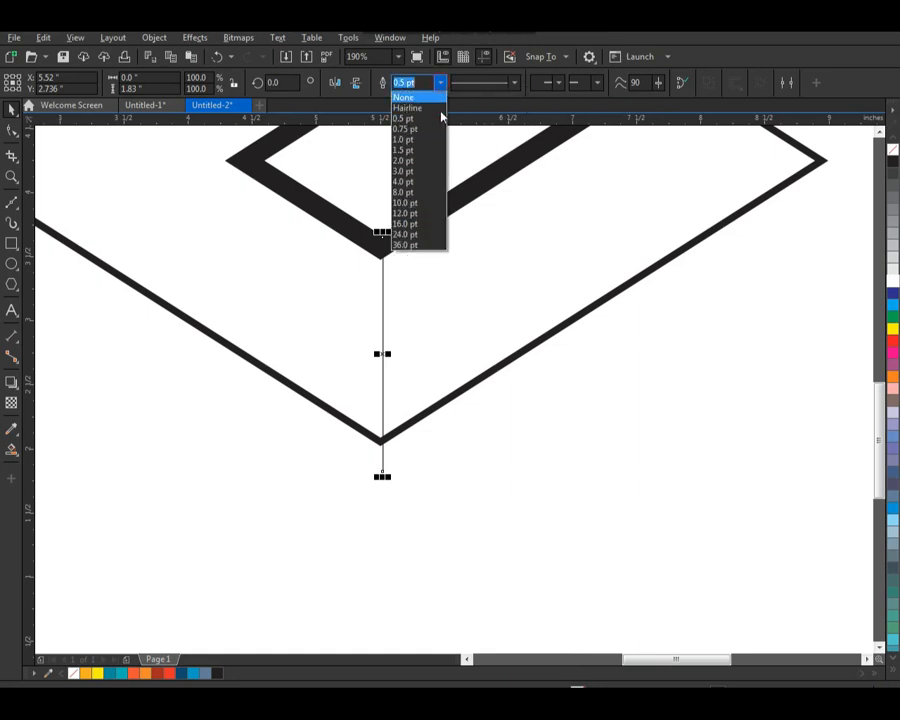
pyautogui.click(425, 185)
pyautogui.keyDown('shift'); pyautogui.click(413, 423); pyautogui.keyUp('shift')
pyautogui.press('c')
pyautogui.click(450, 476)
# Step: Duplicate the vertical line to the frame's far left corner and again under the frame's lower right edge
pyautogui.scroll(-2, 447, 426)
pyautogui.press('F2')
pyautogui.moveTo(356, 447); pyautogui.dragTo(545, 282)
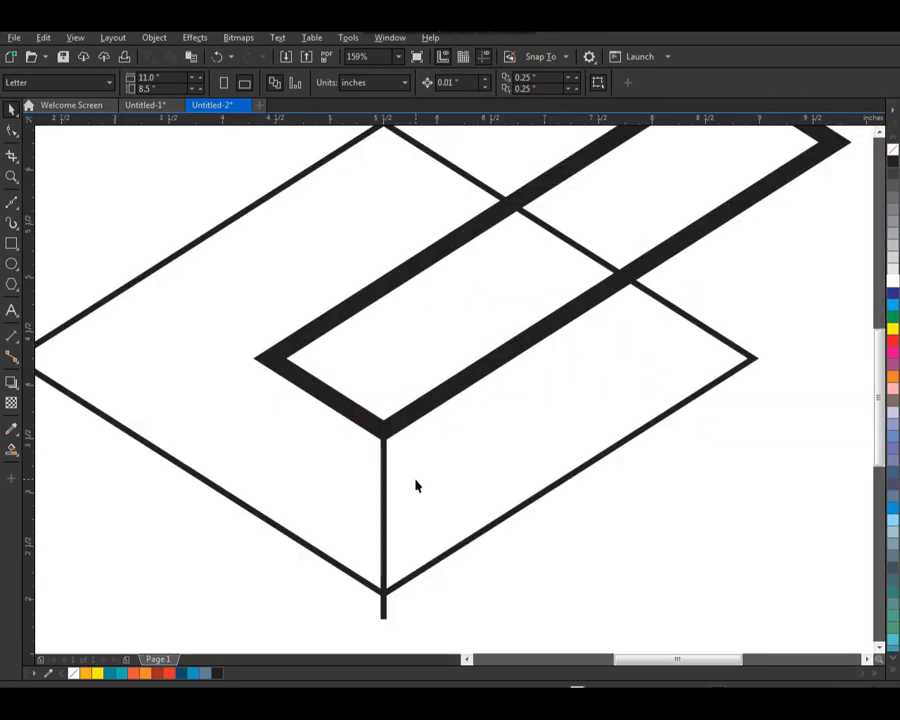
pyautogui.moveTo(383, 464); pyautogui.dragTo(257, 398)
pyautogui.moveTo(259, 450); pyautogui.dragTo(505, 432)
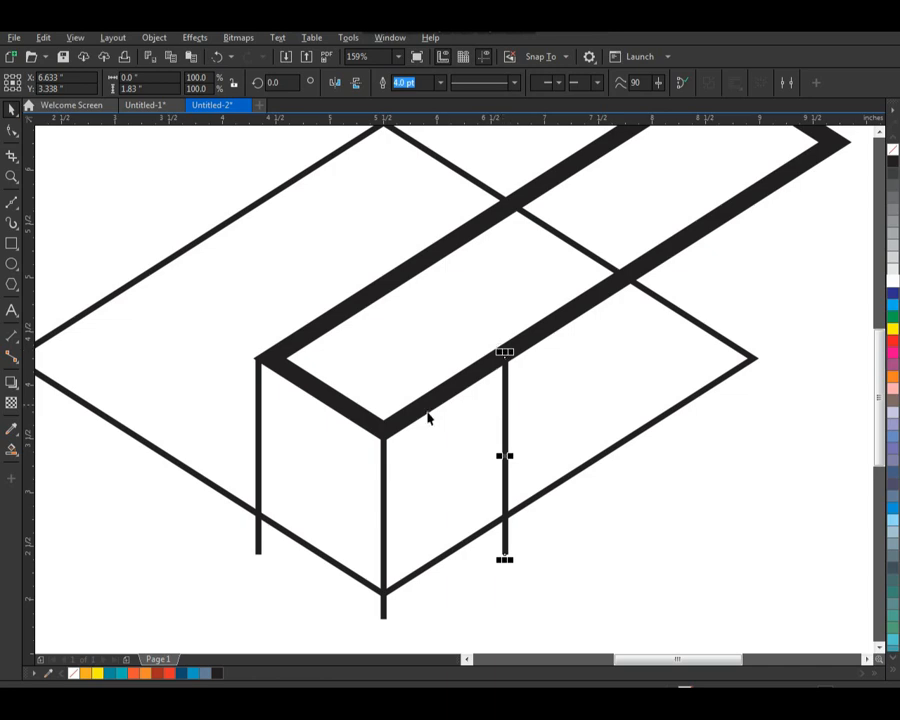
pyautogui.press('F3')
pyautogui.click(618, 513)
# Step: Place shortened copies of the vertical line inside the frame and from the frame's upper edge past the diamond's top corner, making the latter 1.708 in
pyautogui.press('F2')
pyautogui.moveTo(247, 250)
pyautogui.mouseDown()
pyautogui.moveTo(386, 397)
pyautogui.moveTo(600, 562)
pyautogui.mouseUp()
pyautogui.press('F7')
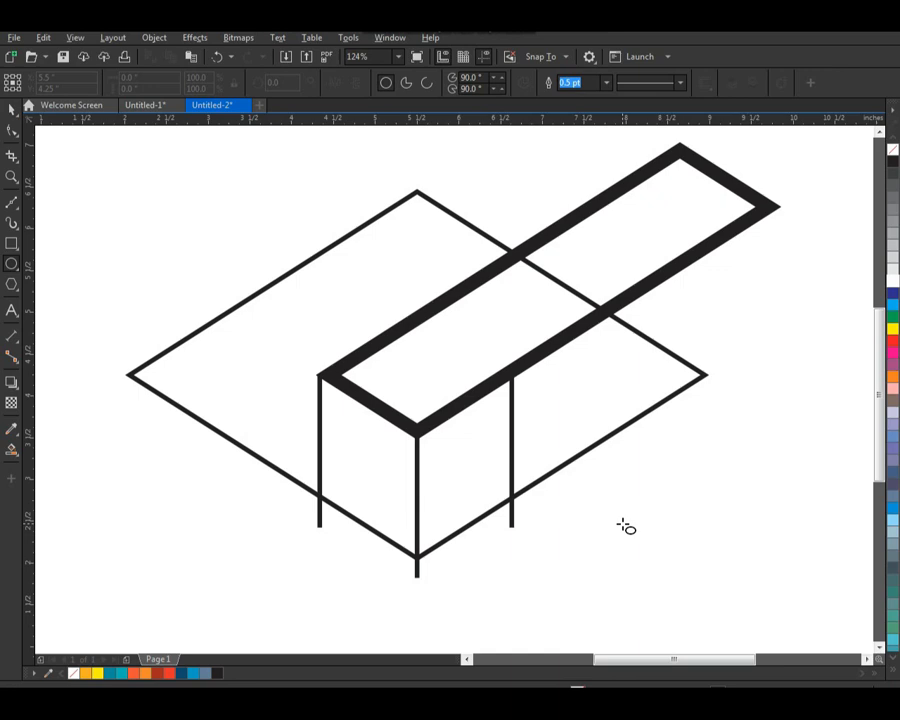
pyautogui.press('space')
pyautogui.moveTo(511, 427); pyautogui.dragTo(494, 310)
pyautogui.moveTo(494, 424); pyautogui.dragTo(510, 390)
pyautogui.moveTo(494, 303); pyautogui.dragTo(417, 238)
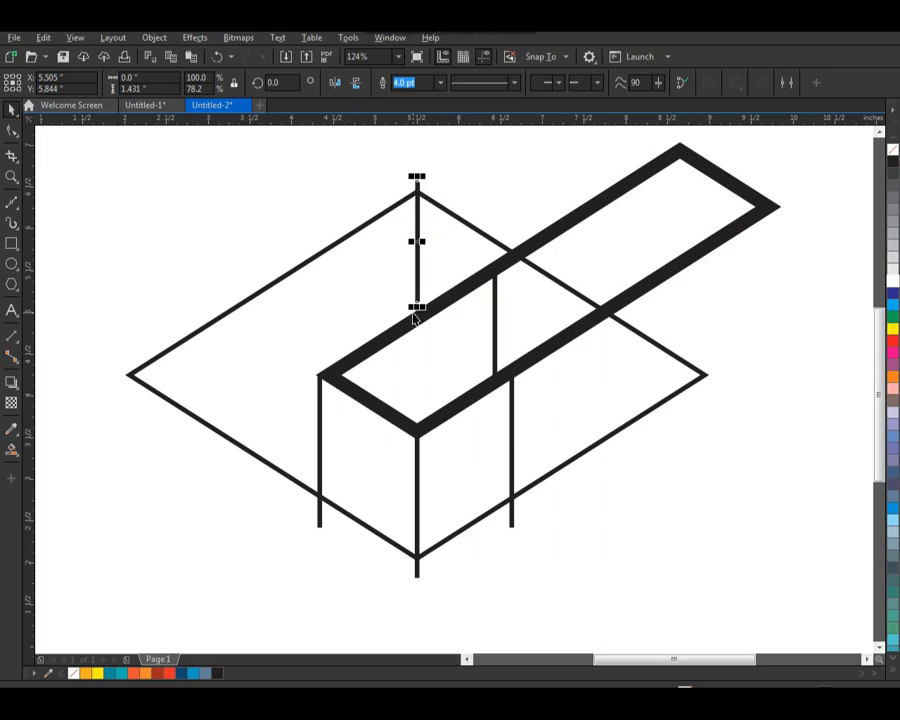
pyautogui.moveTo(417, 307); pyautogui.dragTo(418, 329)
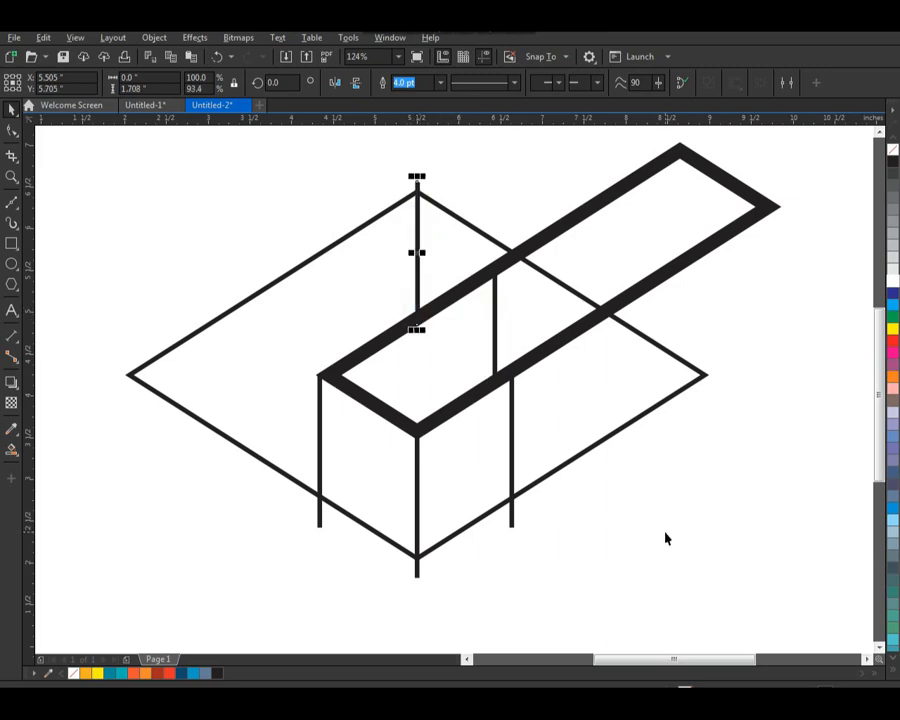
pyautogui.click(663, 511)
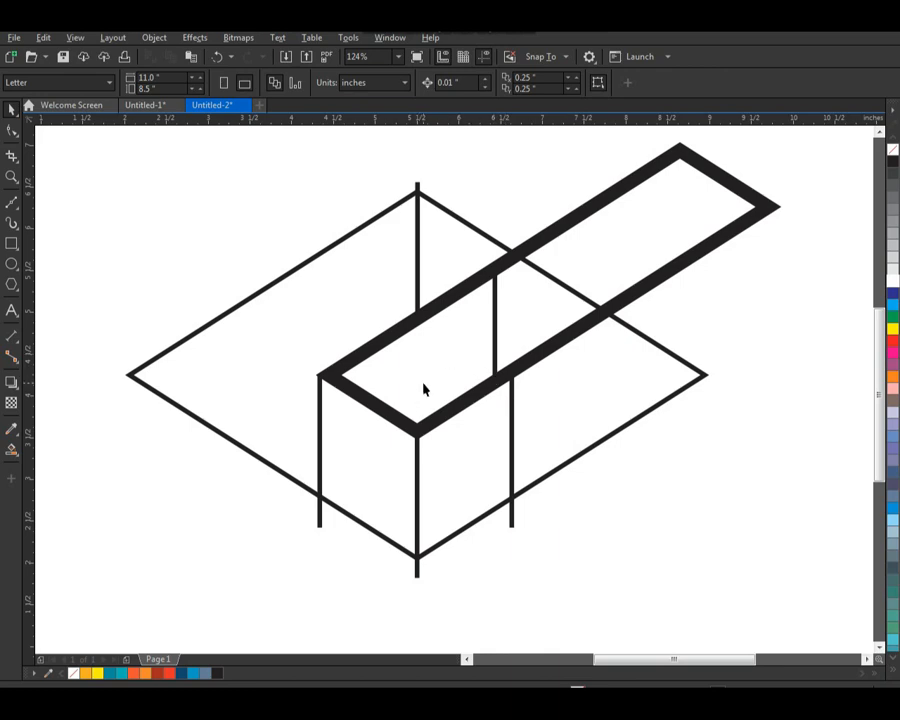
# Step: Smart-fill the seven regions inside the diamond with blue-gray and a 0.5 pt outline, leaving the thick frame unfilled
pyautogui.click(11, 453)
pyautogui.click(249, 376)
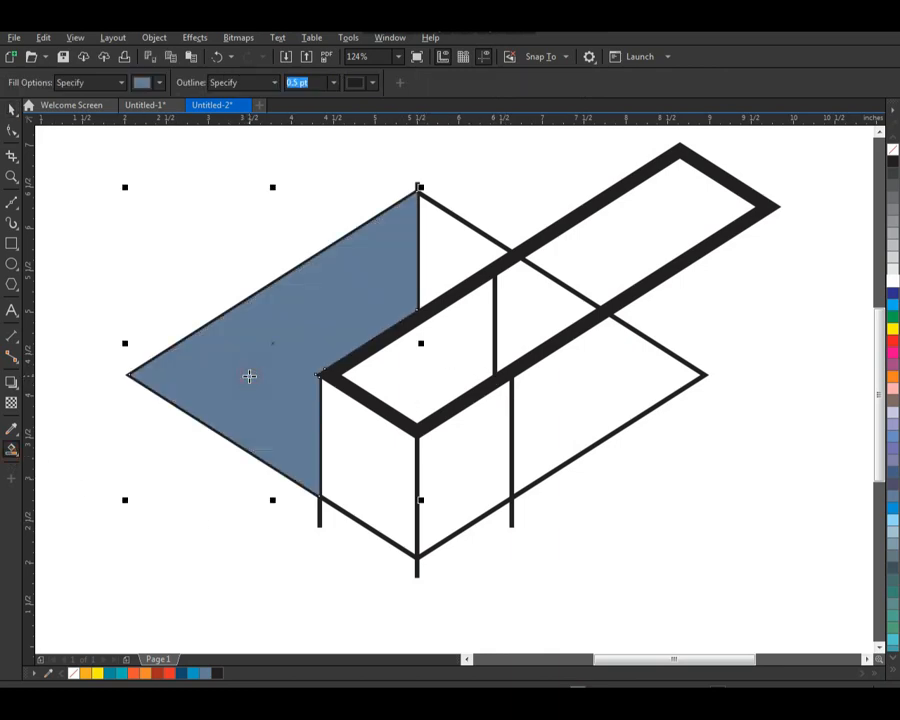
pyautogui.click(453, 256)
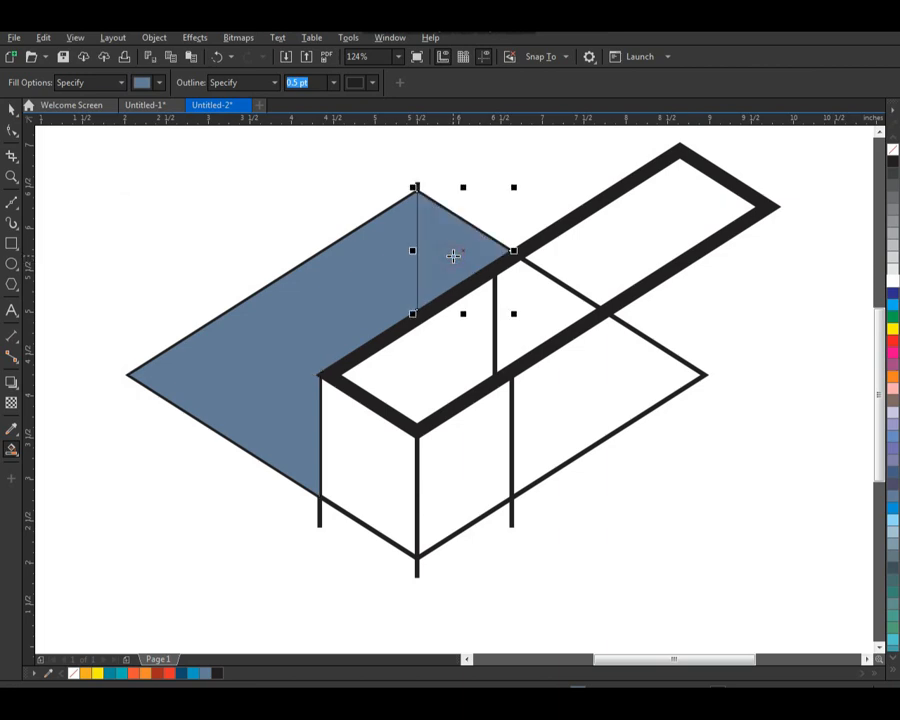
pyautogui.click(535, 303)
pyautogui.click(564, 387)
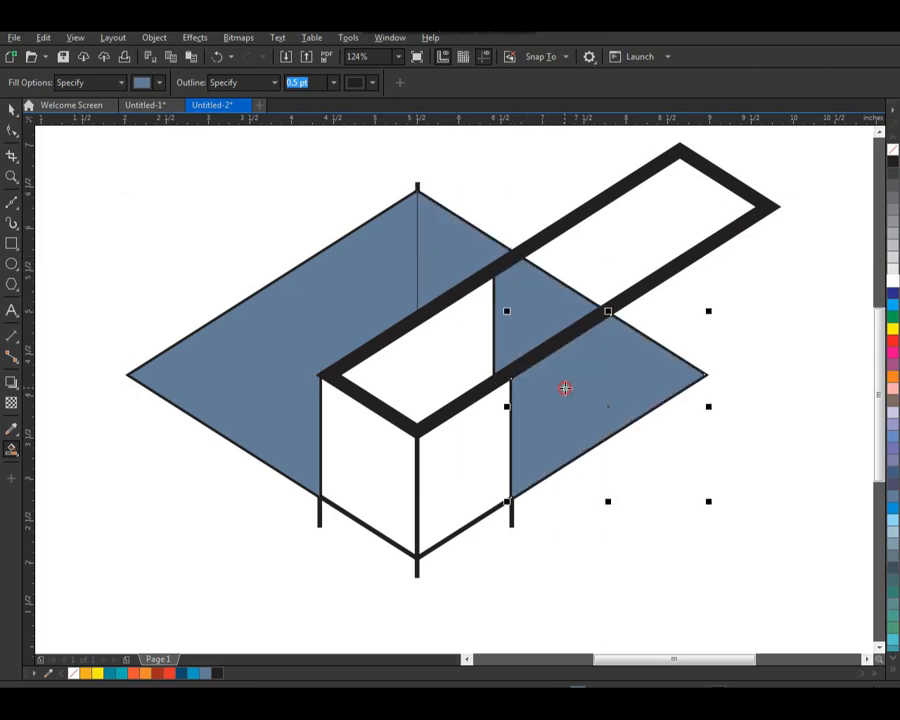
pyautogui.click(445, 349)
pyautogui.click(460, 472)
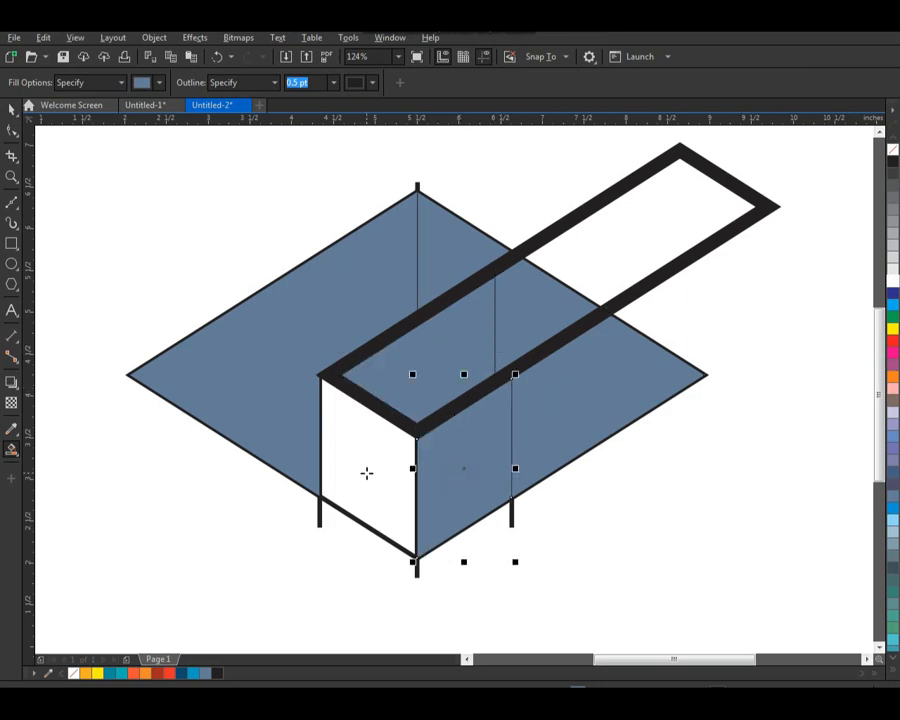
pyautogui.click(369, 472)
# Step: Move all the filled pieces left off the page and delete the original diamond, frame and vertical lines
pyautogui.click(12, 109)
pyautogui.click(187, 265)
pyautogui.click(267, 408)
pyautogui.keyDown('shift'); pyautogui.click(368, 452); pyautogui.keyUp('shift')
pyautogui.keyDown('shift'); pyautogui.click(460, 462); pyautogui.keyUp('shift')
pyautogui.keyDown('shift'); pyautogui.click(551, 426); pyautogui.keyUp('shift')
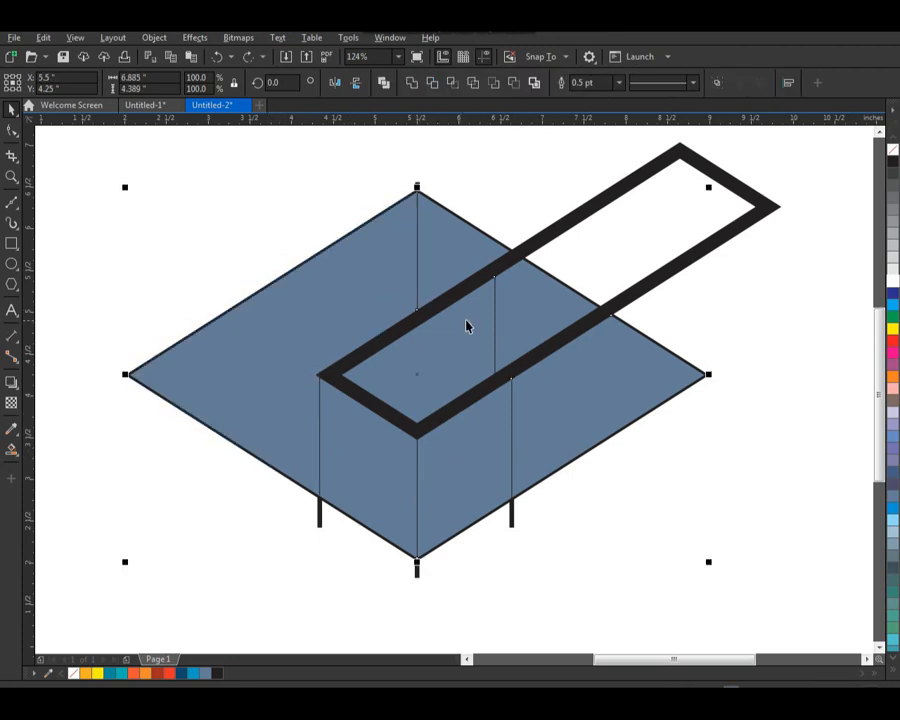
pyautogui.scroll(-2, 450, 390)
pyautogui.moveTo(511, 413); pyautogui.dragTo(266, 408)
pyautogui.moveTo(285, 245); pyautogui.dragTo(663, 528)
pyautogui.press('Delete')
pyautogui.click(437, 291)
pyautogui.moveTo(442, 237); pyautogui.dragTo(115, 492)
pyautogui.moveTo(165, 444); pyautogui.dragTo(416, 450)
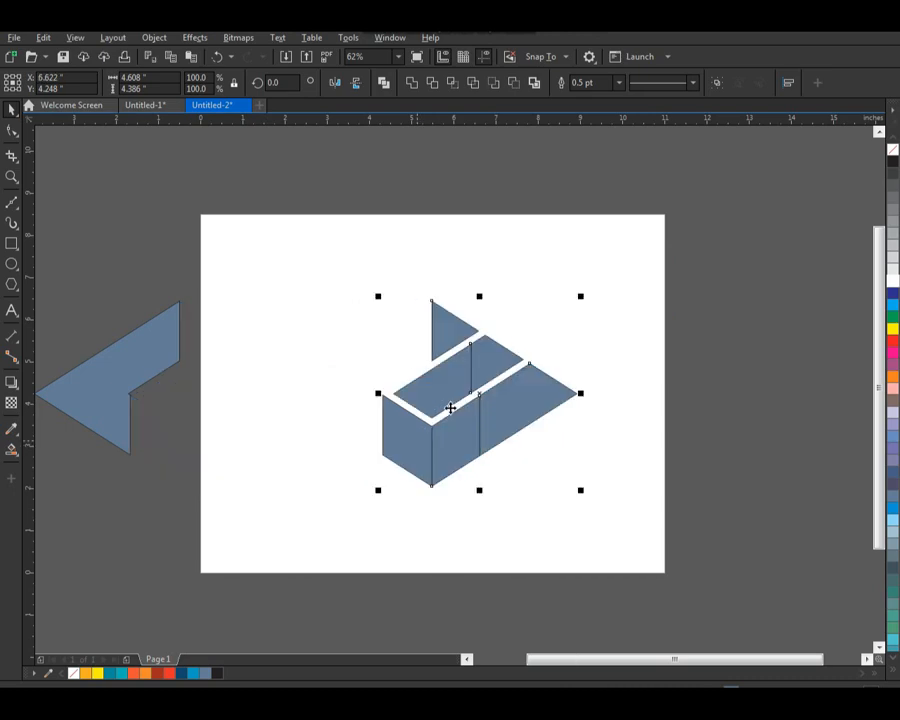
pyautogui.click(584, 316)
pyautogui.hotkey('ctrl', 'z')
# Step: Move the complete set of filled pieces back onto the middle of the page
pyautogui.moveTo(422, 250); pyautogui.dragTo(36, 520)
pyautogui.moveTo(117, 397); pyautogui.dragTo(385, 402)
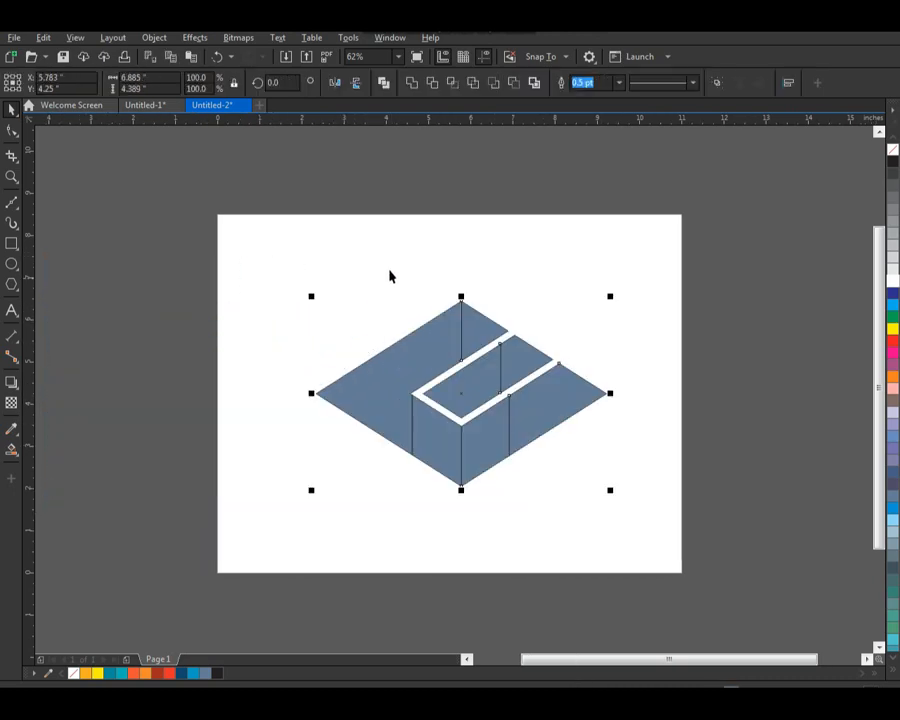
pyautogui.click(271, 248)
pyautogui.moveTo(271, 248); pyautogui.dragTo(676, 511)
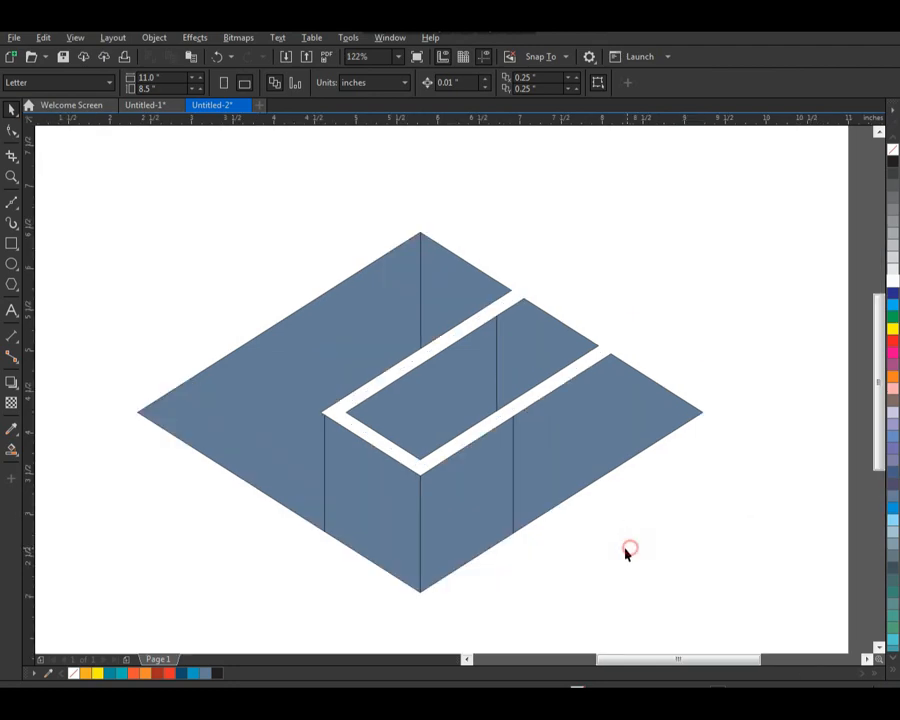
pyautogui.press('F7')
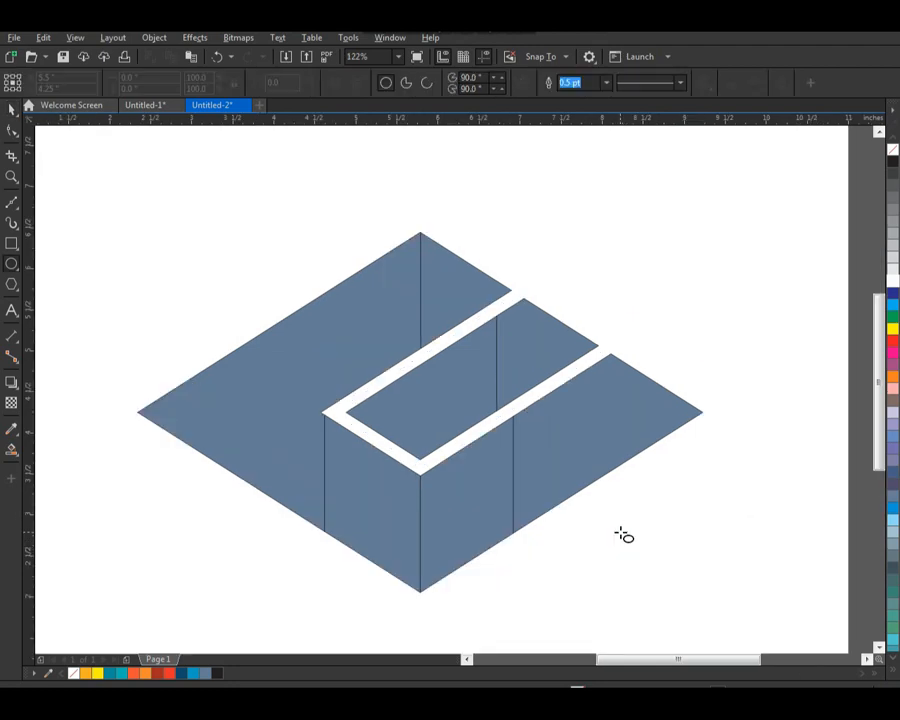
pyautogui.press('space')
pyautogui.click(695, 520)
pyautogui.click(581, 326)
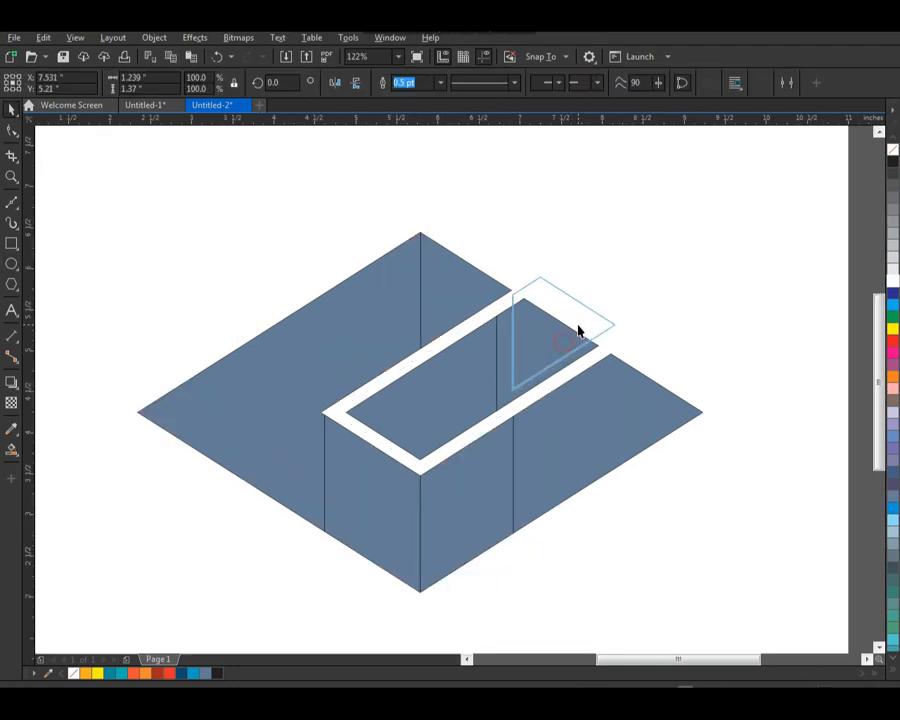
pyautogui.moveTo(573, 413); pyautogui.dragTo(585, 414)
pyautogui.hotkey('ctrl', 'z')
# Step: Reshape the inner right piece by extending its right corner onto the neighboring piece and adding a lower-edge node at that piece's upper left corner
pyautogui.press('F2')
pyautogui.moveTo(447, 296); pyautogui.dragTo(687, 538)
pyautogui.click(490, 252)
pyautogui.press('F10')
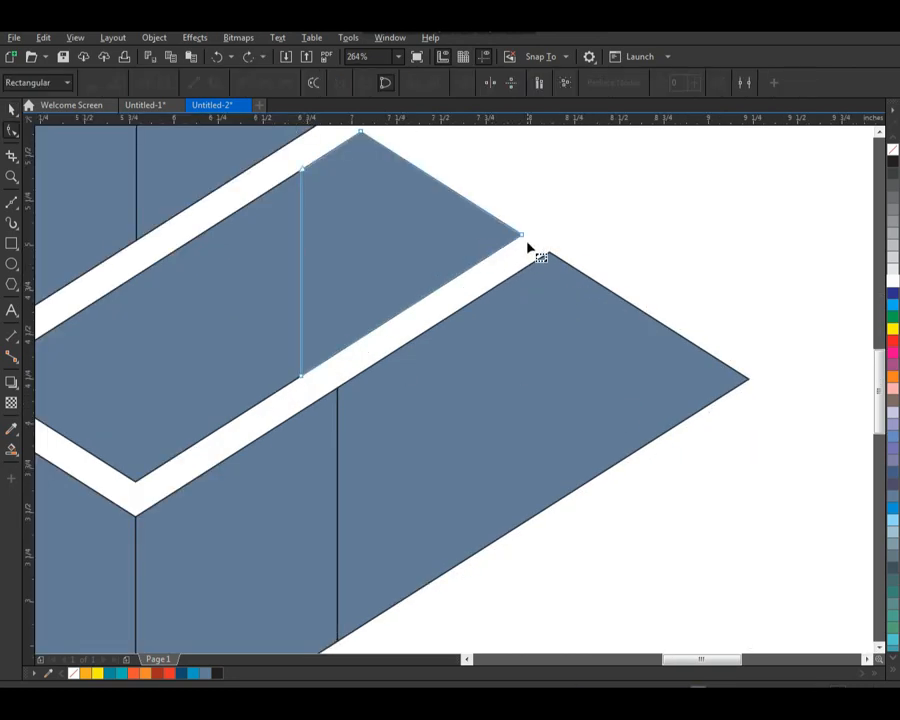
pyautogui.moveTo(522, 238); pyautogui.dragTo(557, 260)
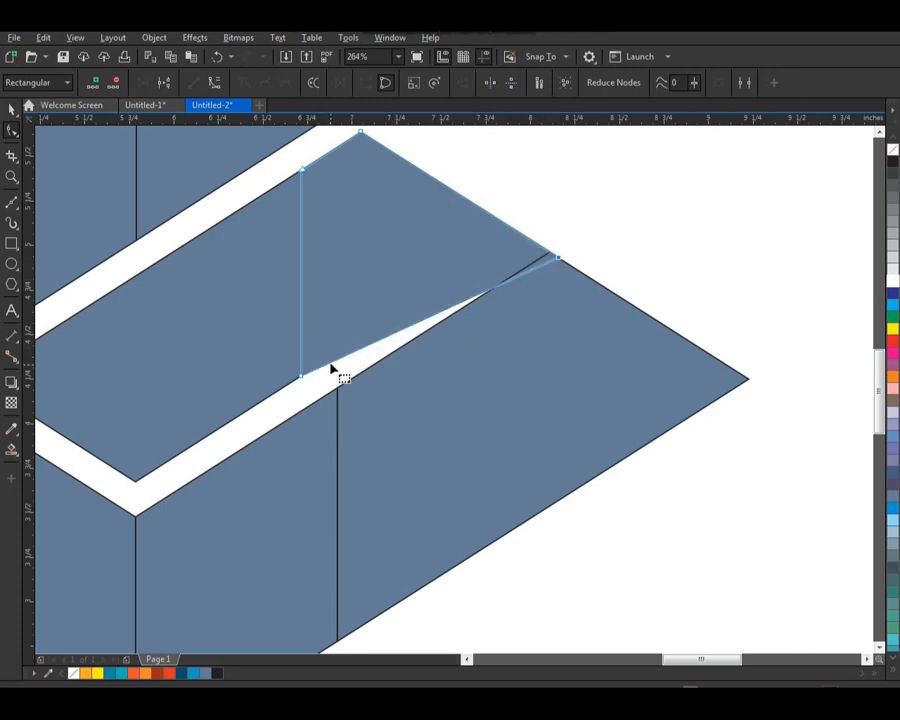
pyautogui.click(327, 368)
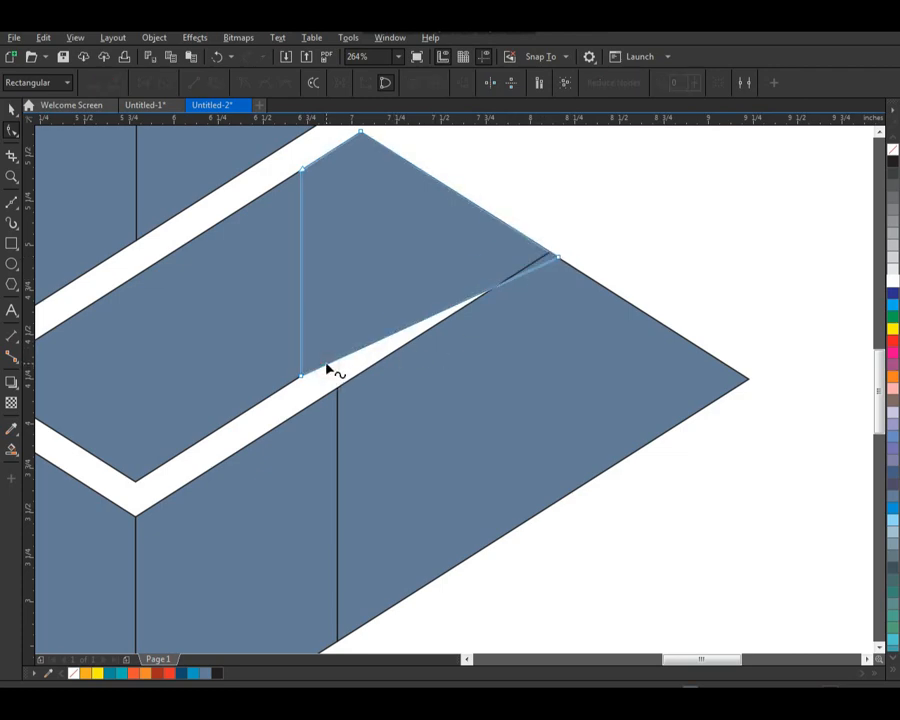
pyautogui.doubleClick(326, 366)
pyautogui.moveTo(326, 366); pyautogui.dragTo(340, 390)
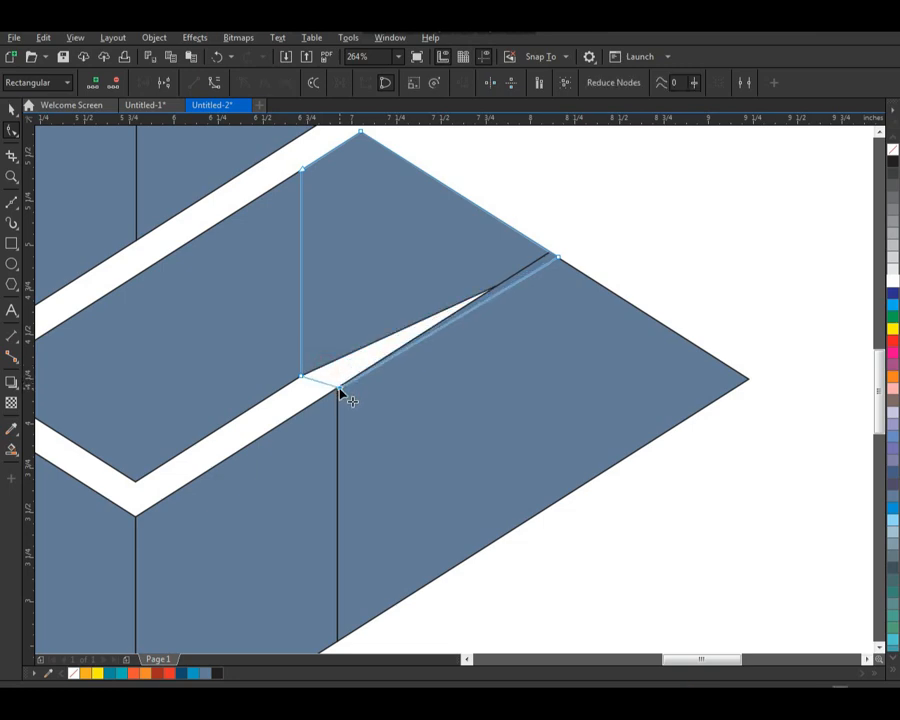
# Step: Weld the reshaped inner piece to the large right piece of the diamond
pyautogui.press('space')
pyautogui.keyDown('shift'); pyautogui.click(456, 432); pyautogui.keyUp('shift')
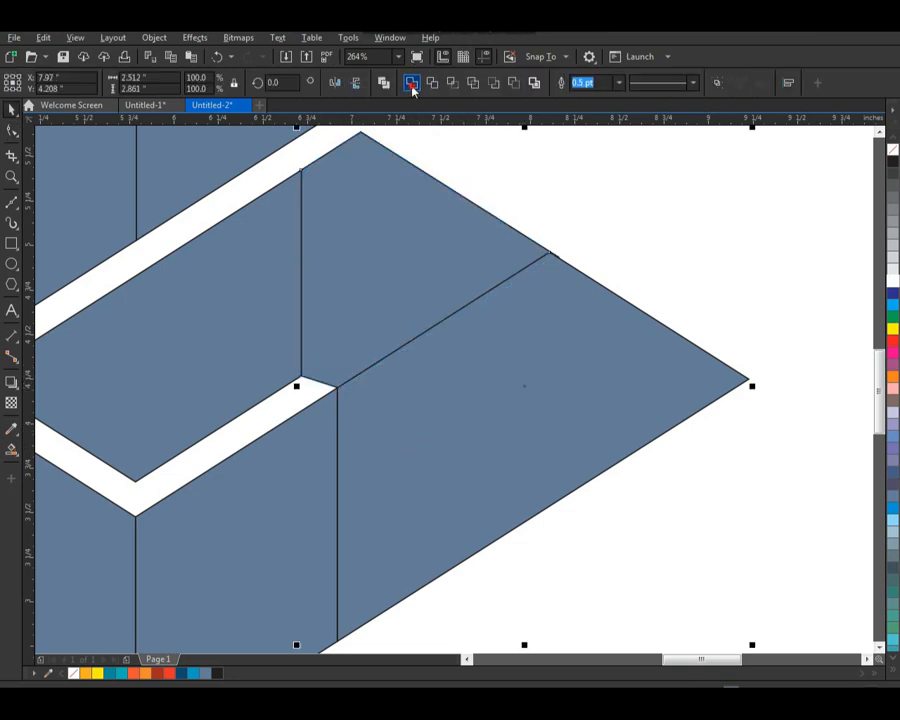
pyautogui.click(413, 88)
pyautogui.click(707, 267)
# Step: Select all the diamond's pieces and shift them together slightly up and to the left
pyautogui.press('F3')
pyautogui.click(655, 462)
pyautogui.press('F2')
pyautogui.moveTo(687, 301); pyautogui.dragTo(347, 571)
pyautogui.moveTo(746, 180); pyautogui.dragTo(206, 584)
pyautogui.moveTo(175, 179); pyautogui.dragTo(691, 505)
pyautogui.moveTo(620, 418); pyautogui.dragTo(601, 406)
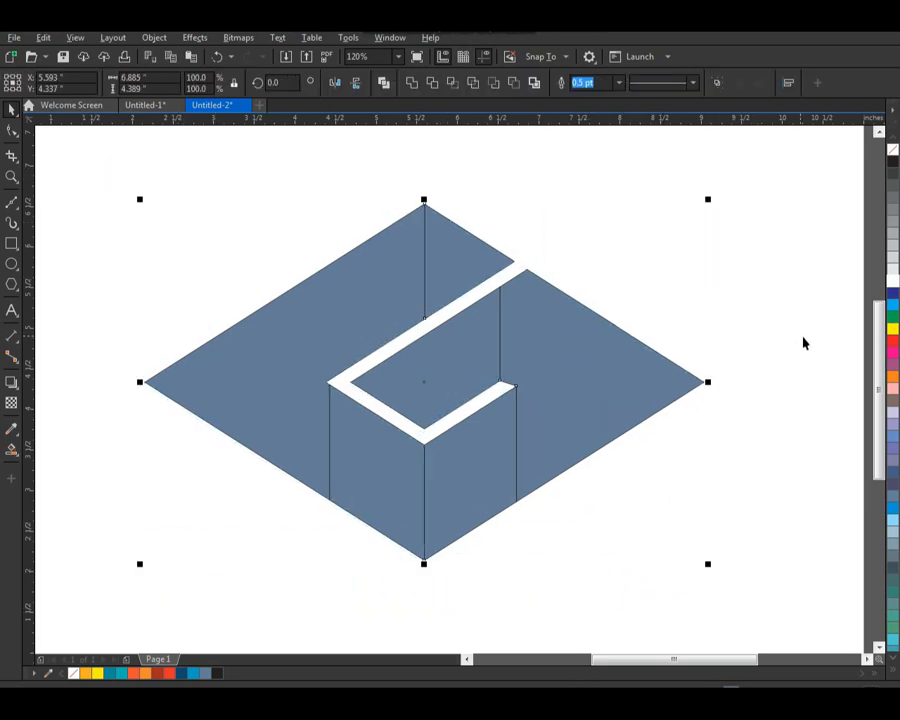
pyautogui.click(596, 262)
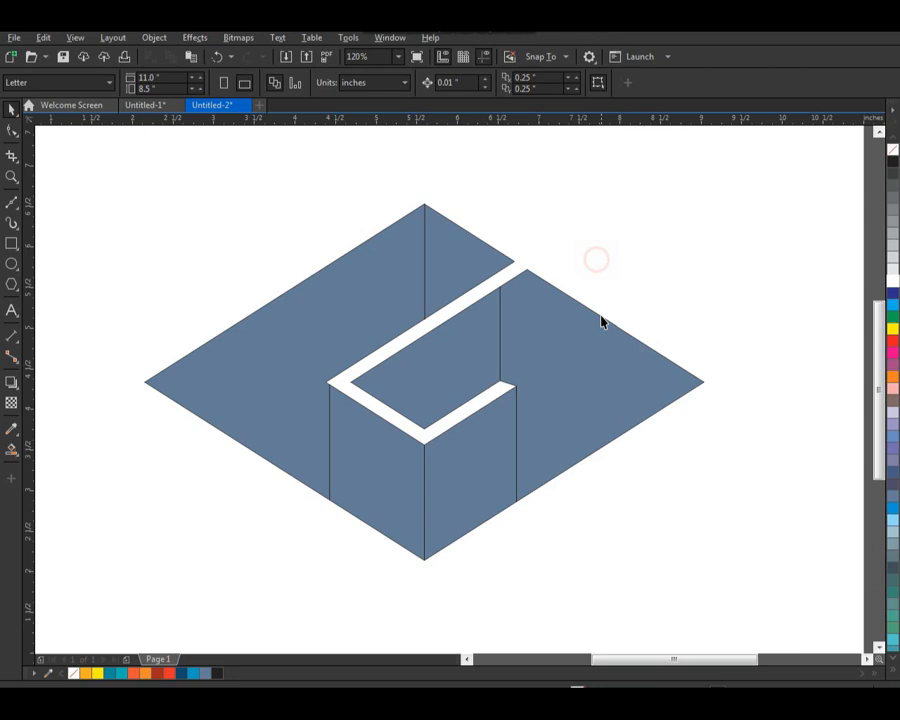
# Step: Fill the lower front-left face with a vertical linear gradient from orange at its lower end to yellow at its upper end
pyautogui.click(383, 493)
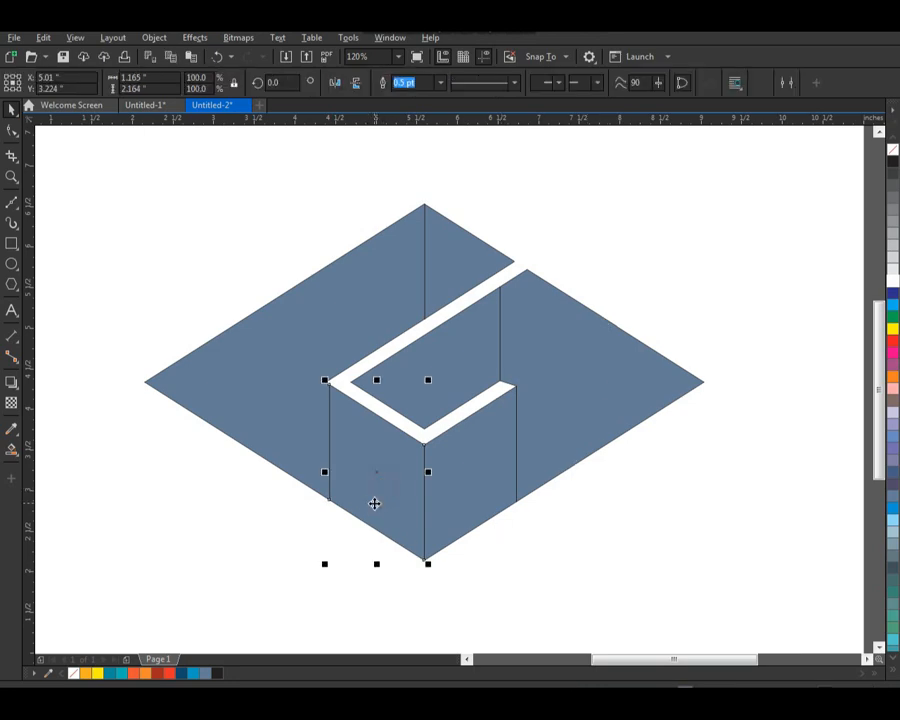
pyautogui.press('F7')
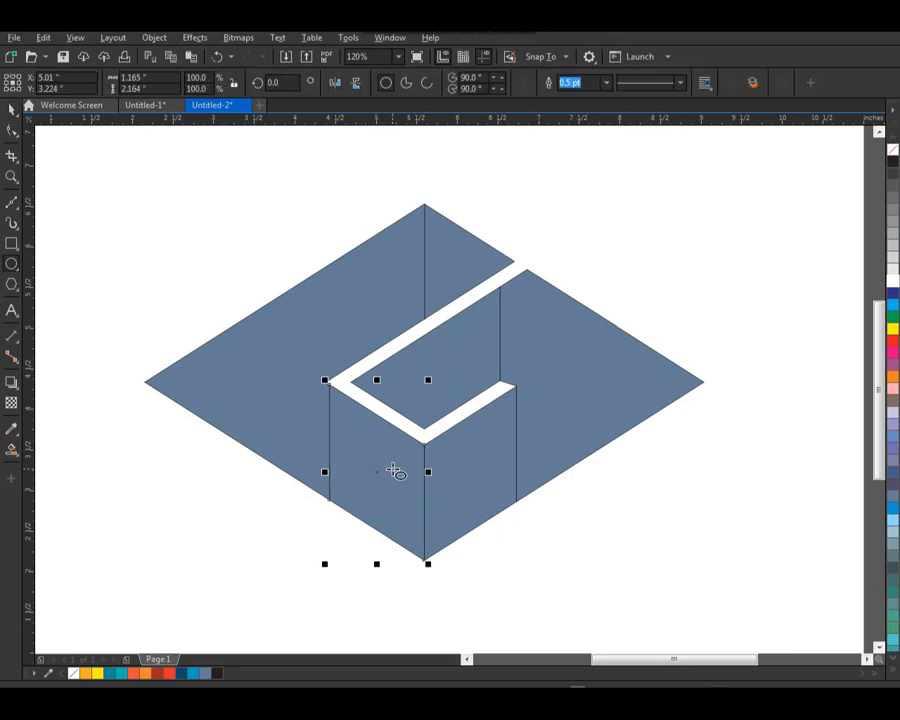
pyautogui.press('space')
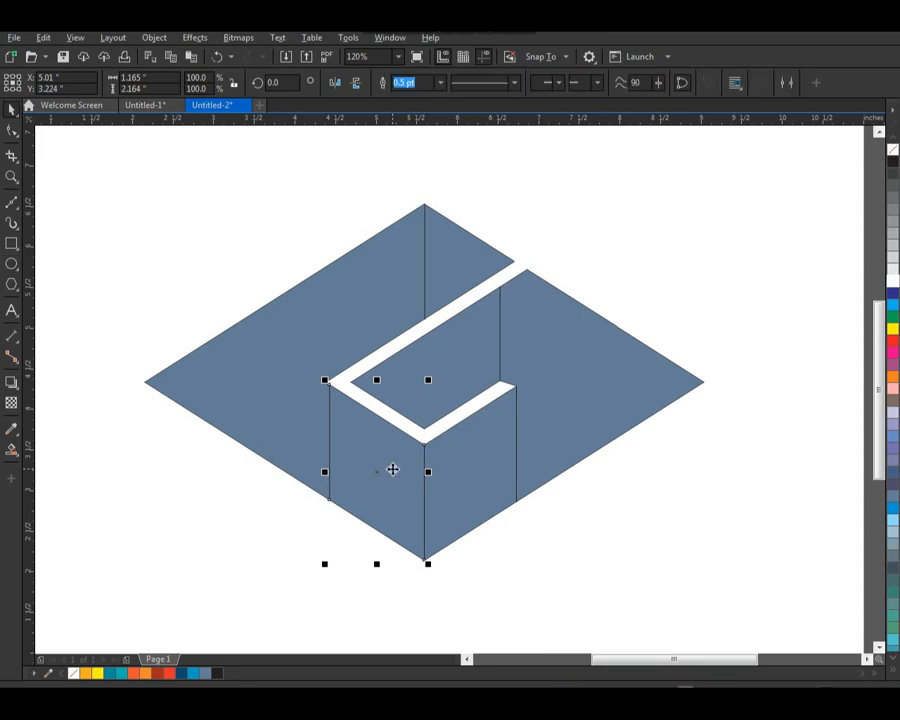
pyautogui.click(87, 674)
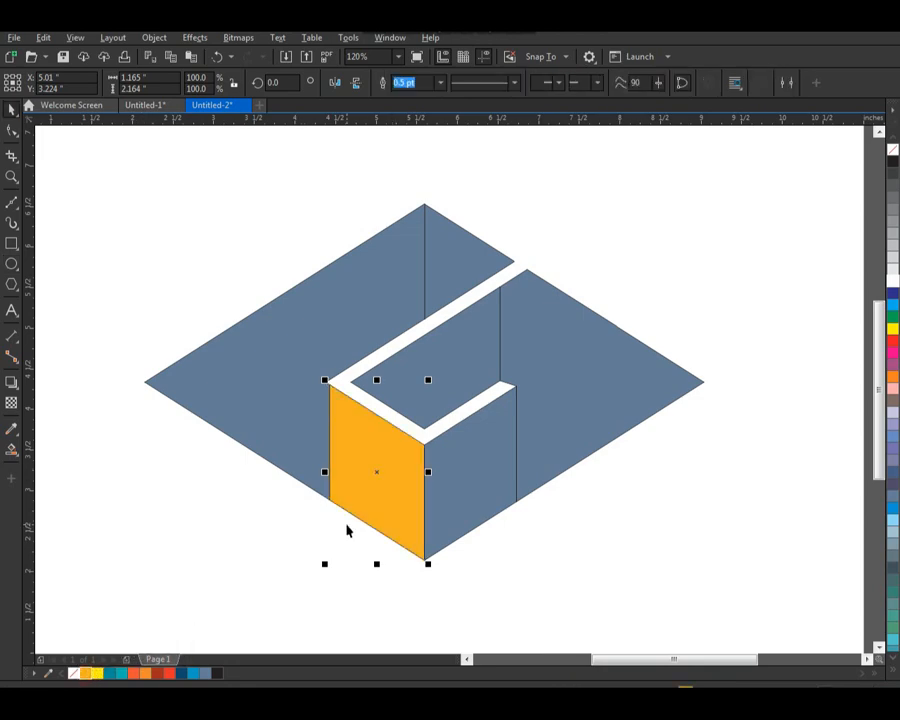
pyautogui.click(20, 458)
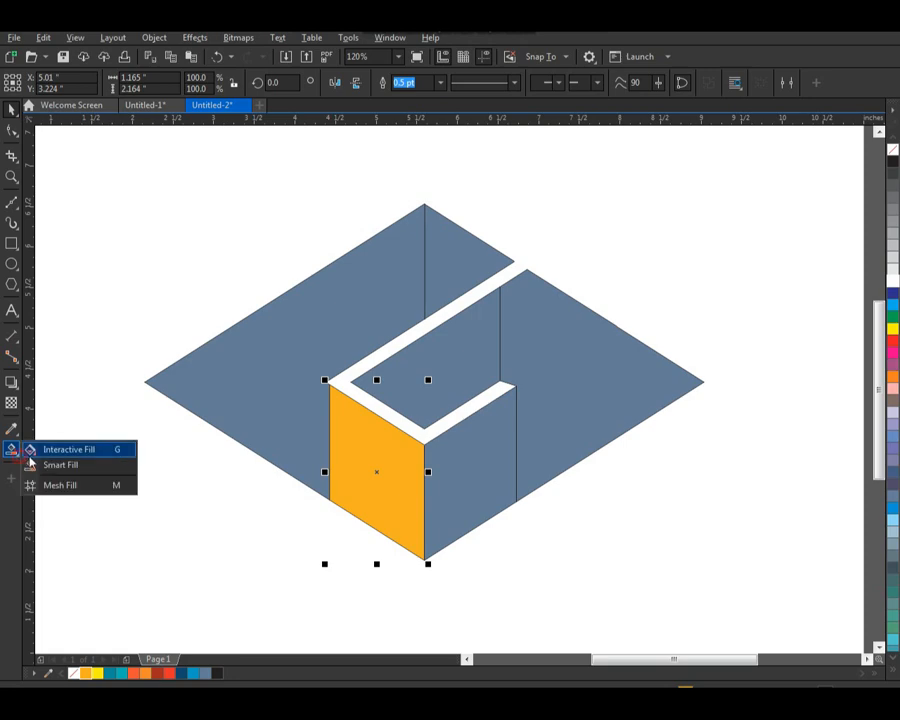
pyautogui.click(55, 447)
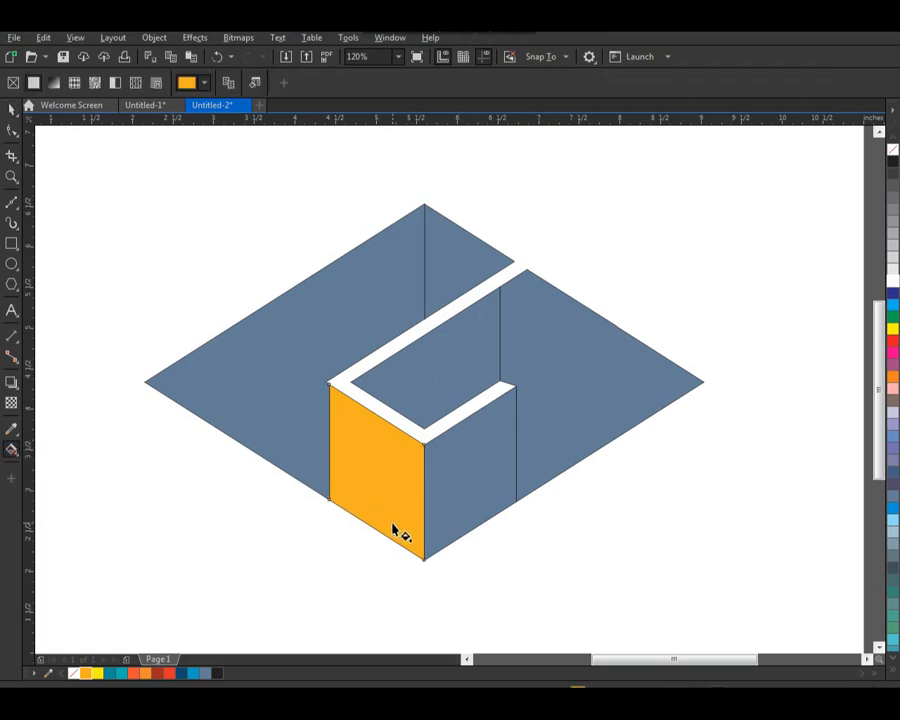
pyautogui.moveTo(394, 515); pyautogui.dragTo(394, 447)
pyautogui.moveTo(104, 679); pyautogui.dragTo(394, 447)
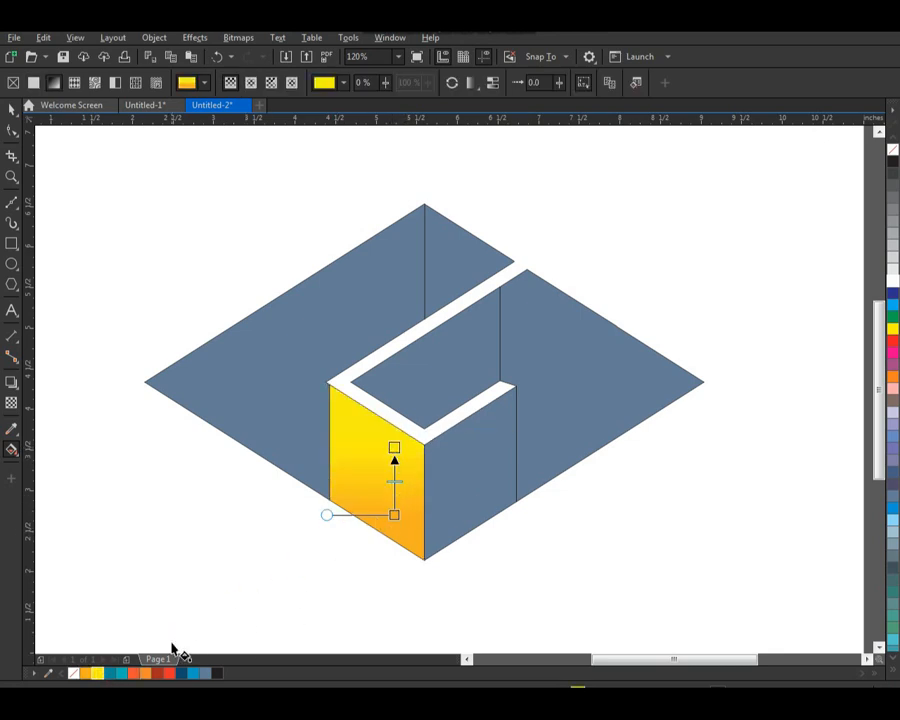
pyautogui.press('space')
pyautogui.moveTo(468, 478); pyautogui.dragTo(490, 482)
pyautogui.moveTo(428, 516); pyautogui.dragTo(418, 515)
pyautogui.moveTo(390, 474); pyautogui.dragTo(410, 475)
pyautogui.hotkey('ctrl', 'z')
pyautogui.moveTo(482, 481); pyautogui.dragTo(503, 489)
pyautogui.hotkey('ctrl', 'z')
pyautogui.click(480, 561)
pyautogui.moveTo(395, 482); pyautogui.dragTo(412, 487)
pyautogui.hotkey('ctrl', 'z')
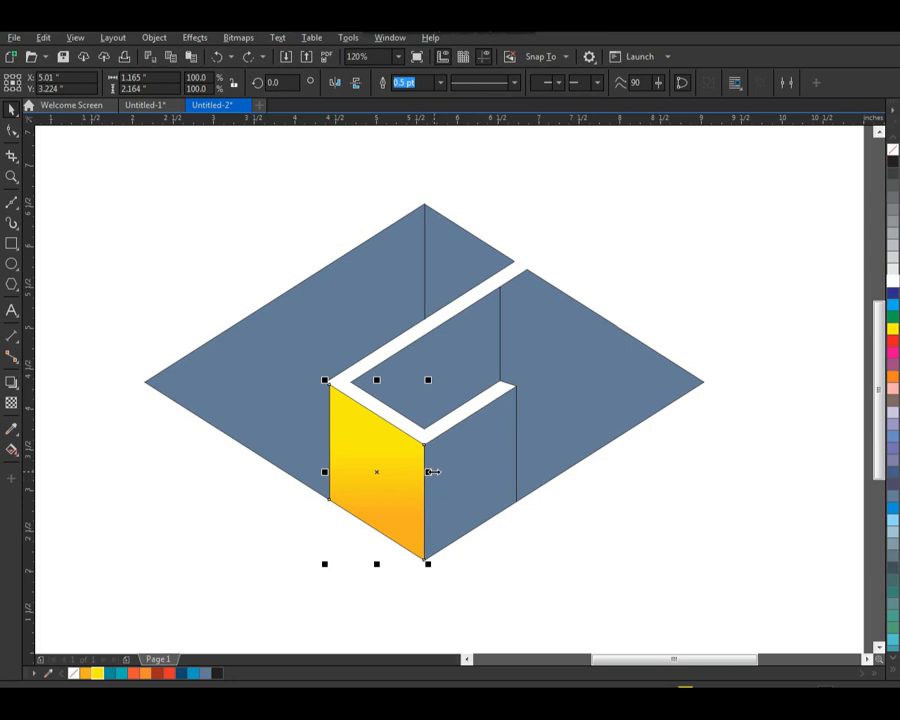
# Step: Copy only the fill property of the front-left face's yellow-orange gradient onto the front-right face
pyautogui.click(452, 492)
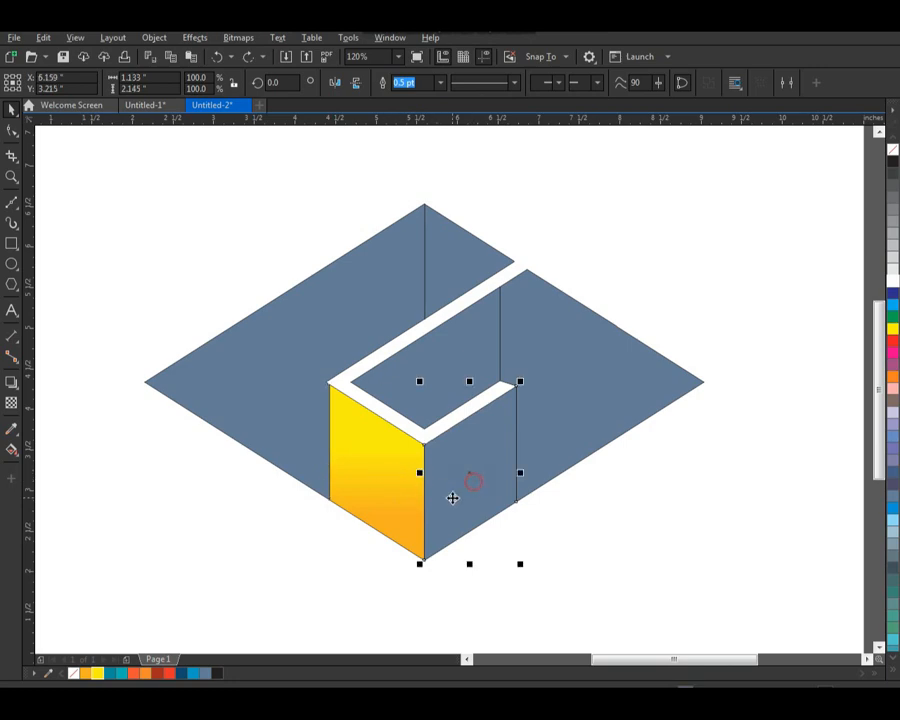
pyautogui.click(73, 39)
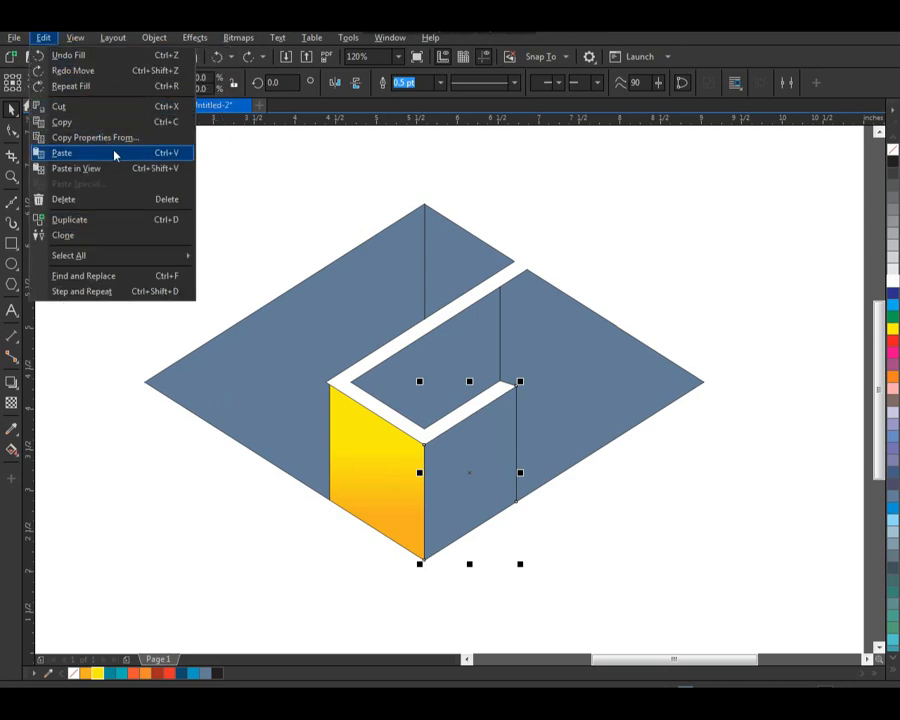
pyautogui.click(115, 138)
pyautogui.click(337, 350)
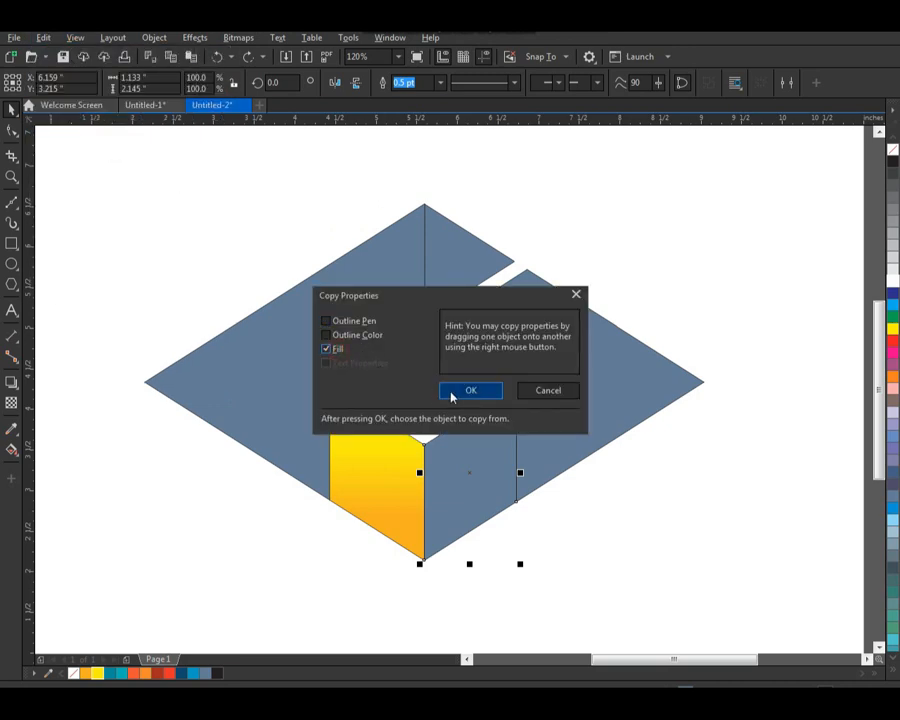
pyautogui.click(450, 392)
pyautogui.click(372, 458)
pyautogui.click(309, 532)
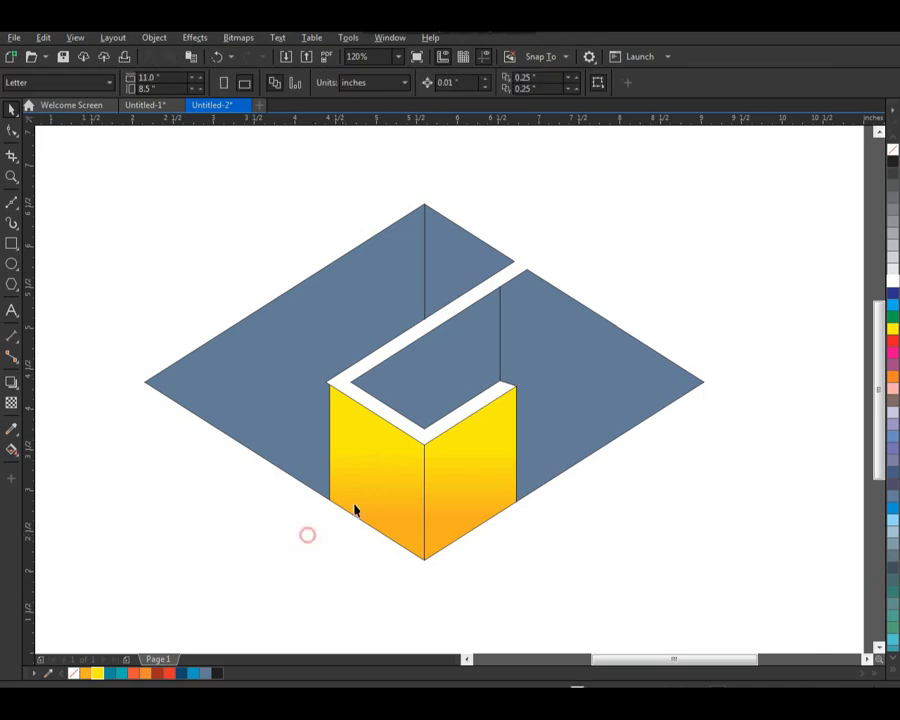
# Step: Refill the front-left face with a vertical linear gradient from dark teal at its lower end to lighter teal at its upper end
pyautogui.click(342, 506)
pyautogui.moveTo(342, 506)
pyautogui.mouseDown()
pyautogui.moveTo(367, 500)
pyautogui.moveTo(358, 500)
pyautogui.mouseUp()
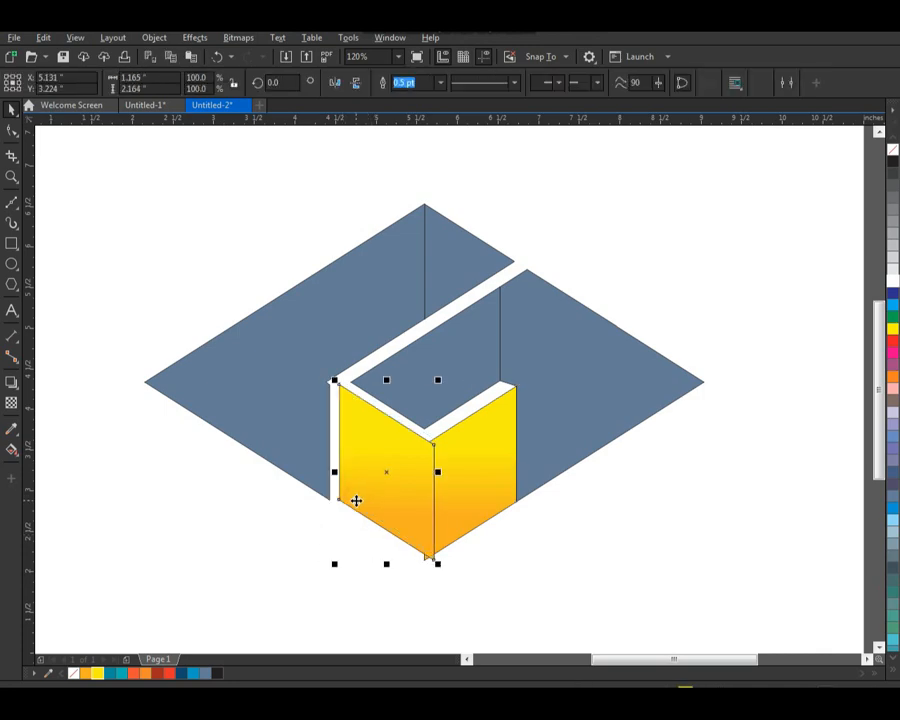
pyautogui.hotkey('ctrl', 'z')
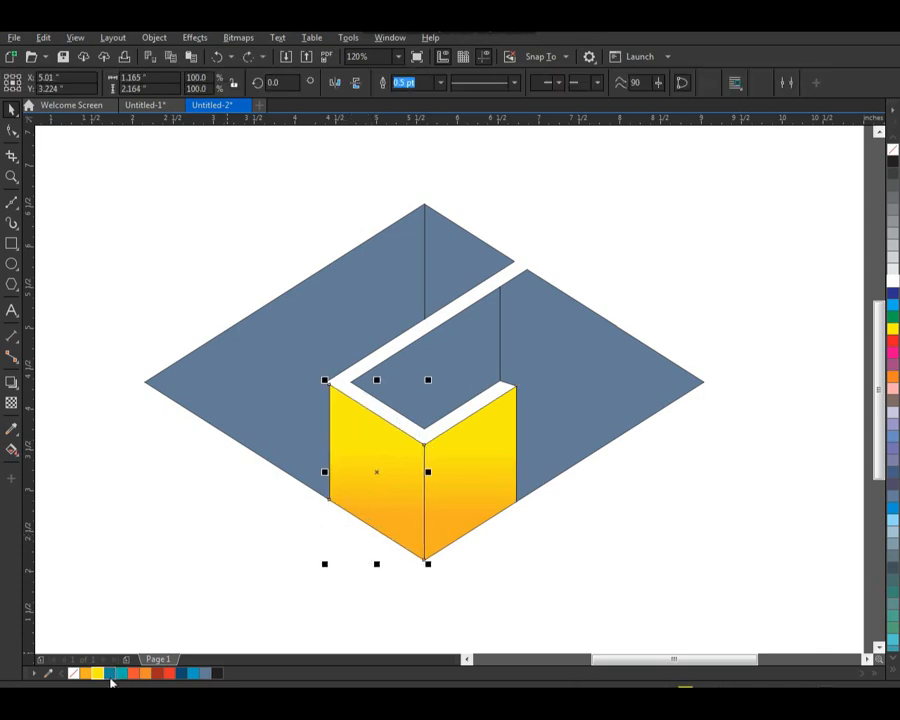
pyautogui.click(110, 674)
pyautogui.click(348, 585)
pyautogui.click(376, 500)
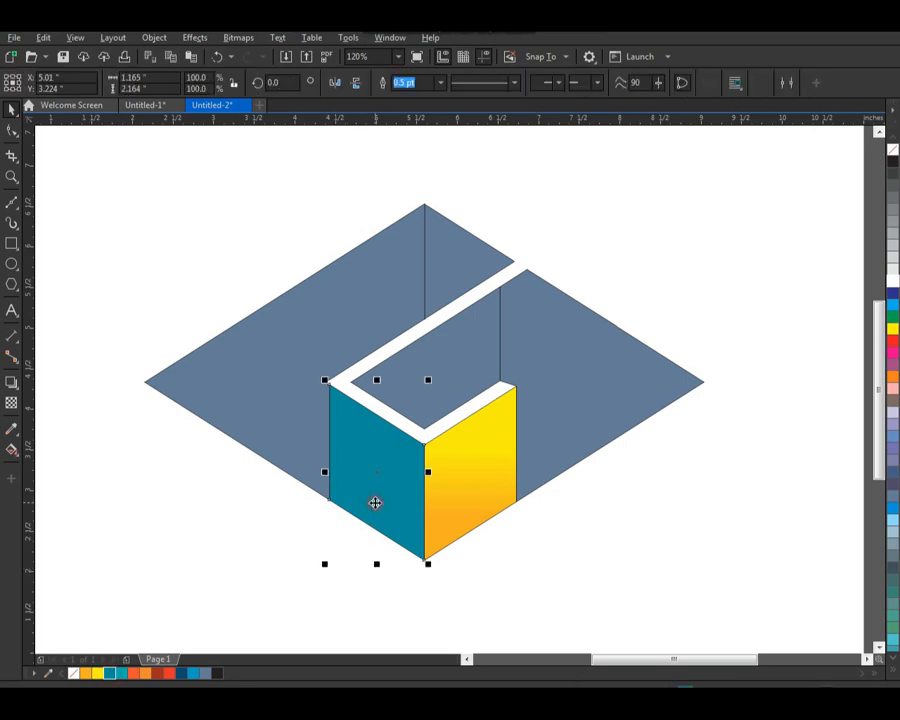
pyautogui.click(12, 449)
pyautogui.moveTo(379, 511); pyautogui.dragTo(378, 438)
pyautogui.moveTo(124, 678); pyautogui.dragTo(377, 438)
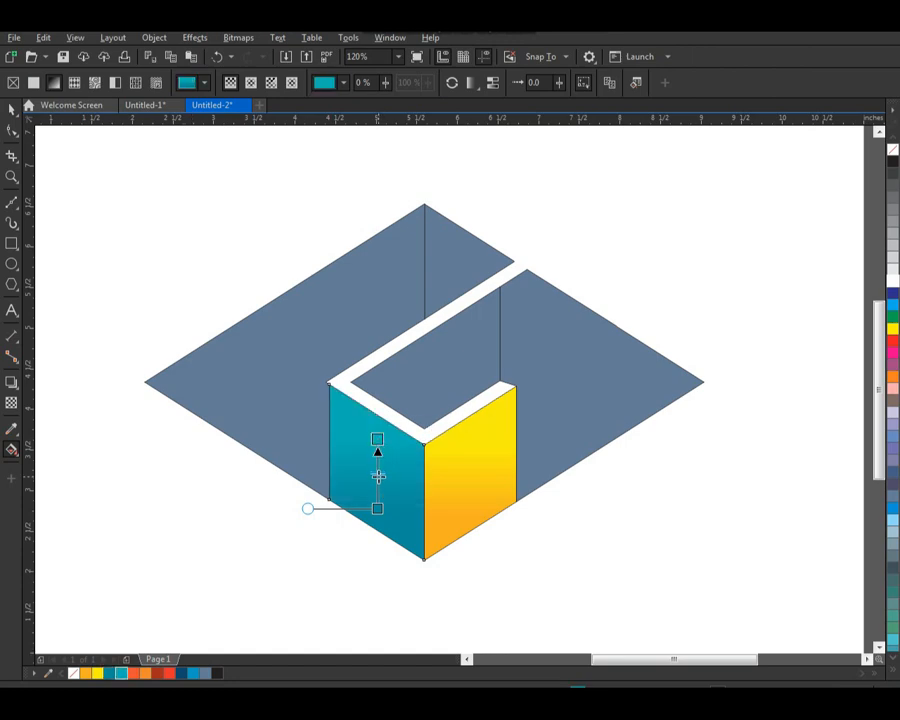
pyautogui.click(10, 108)
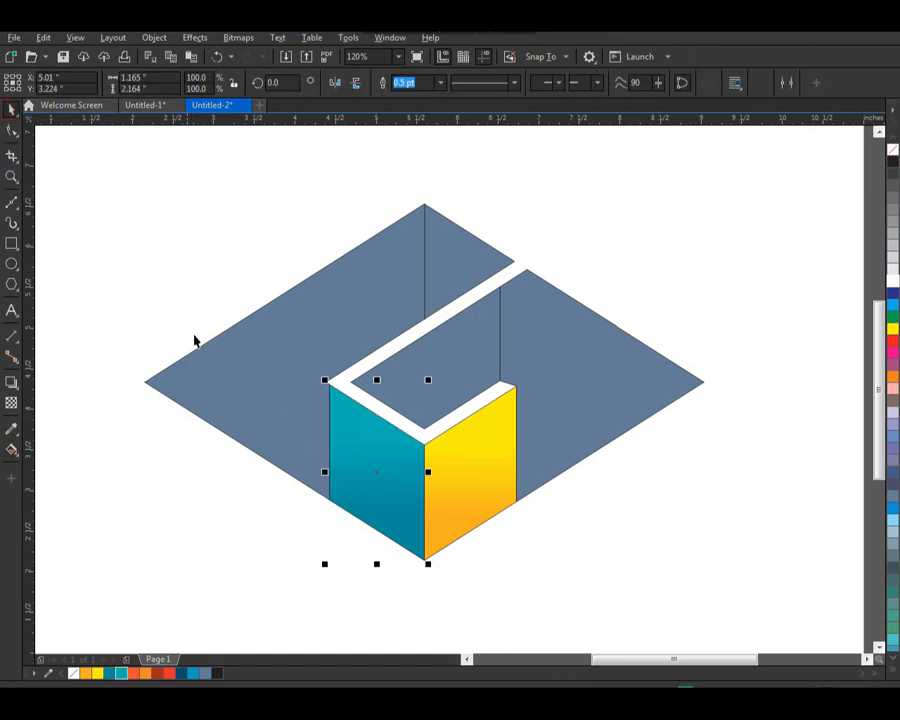
pyautogui.click(230, 385)
pyautogui.moveTo(260, 385); pyautogui.dragTo(248, 383)
pyautogui.hotkey('ctrl', 'z')
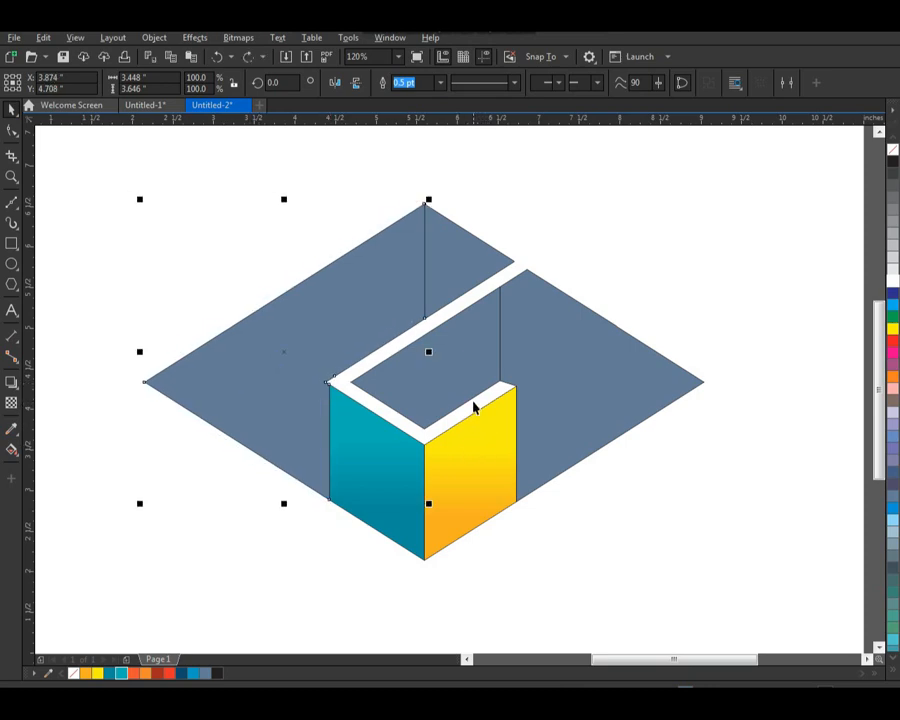
# Step: Fill the diamond's large right piece with an upward linear gradient from red-orange to light orange
pyautogui.moveTo(548, 430); pyautogui.dragTo(561, 430)
pyautogui.hotkey('ctrl', 'z')
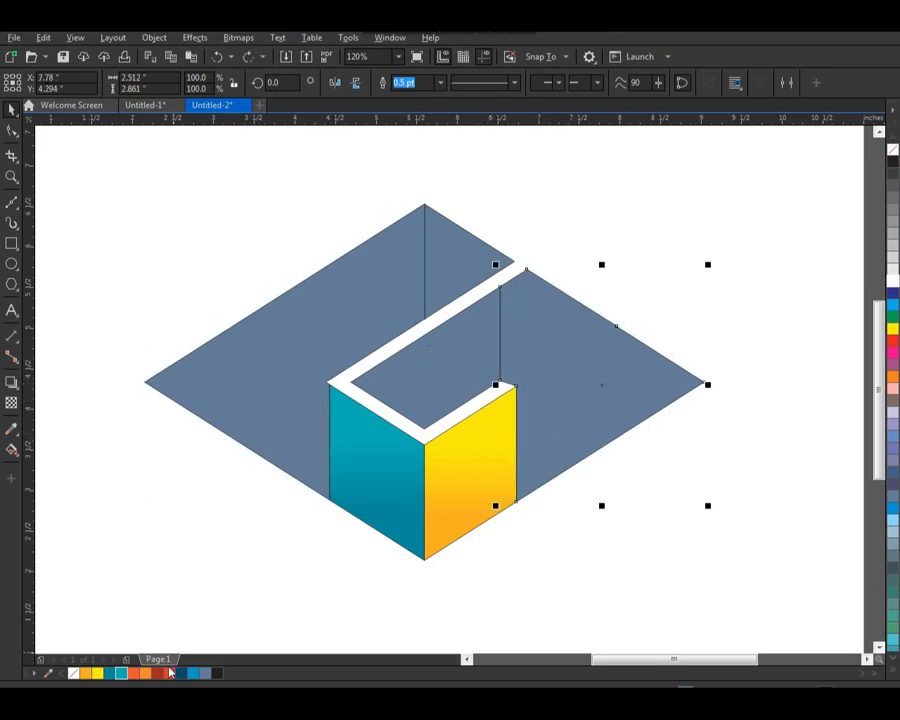
pyautogui.click(136, 675)
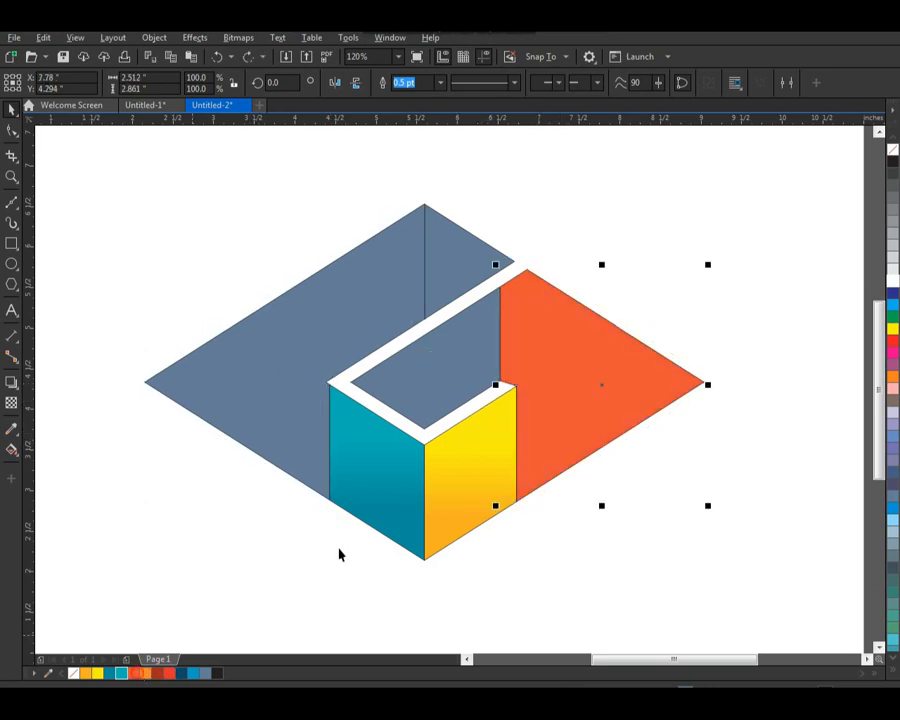
pyautogui.click(11, 451)
pyautogui.moveTo(568, 450); pyautogui.dragTo(574, 320)
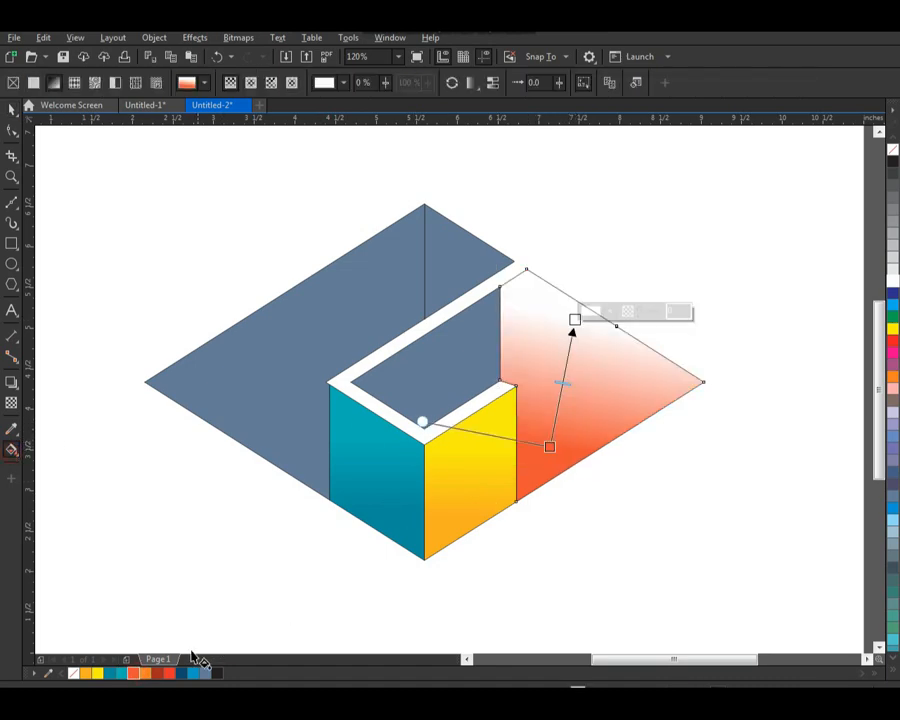
pyautogui.moveTo(145, 676); pyautogui.dragTo(575, 321)
pyautogui.click(13, 109)
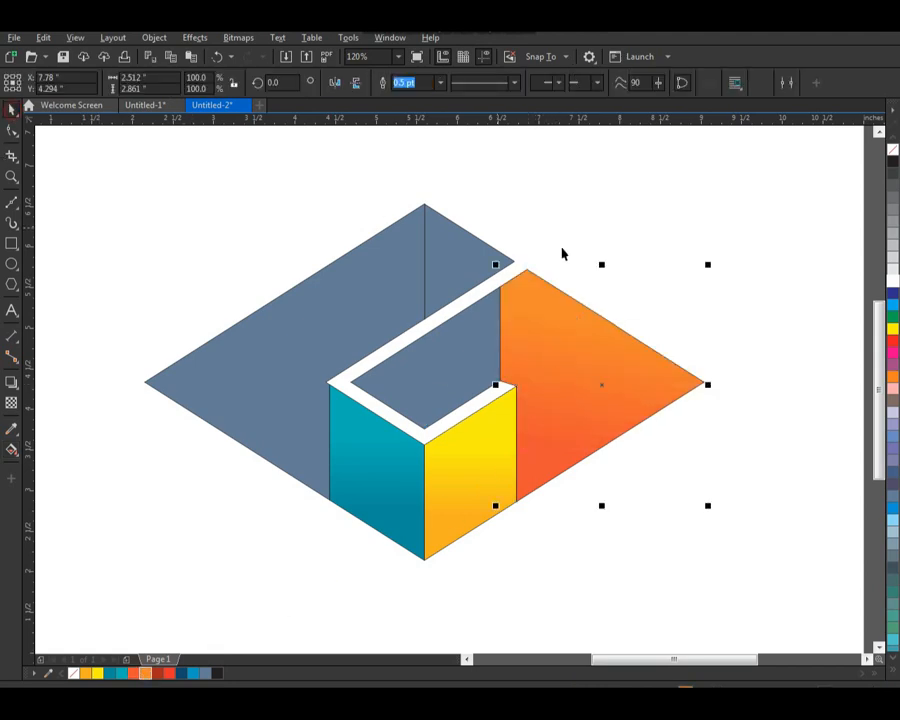
pyautogui.click(632, 254)
# Step: Fill the inner piece enclosed by the white strip with a diagonal linear gradient from dark red to bright red toward its upper right
pyautogui.click(433, 385)
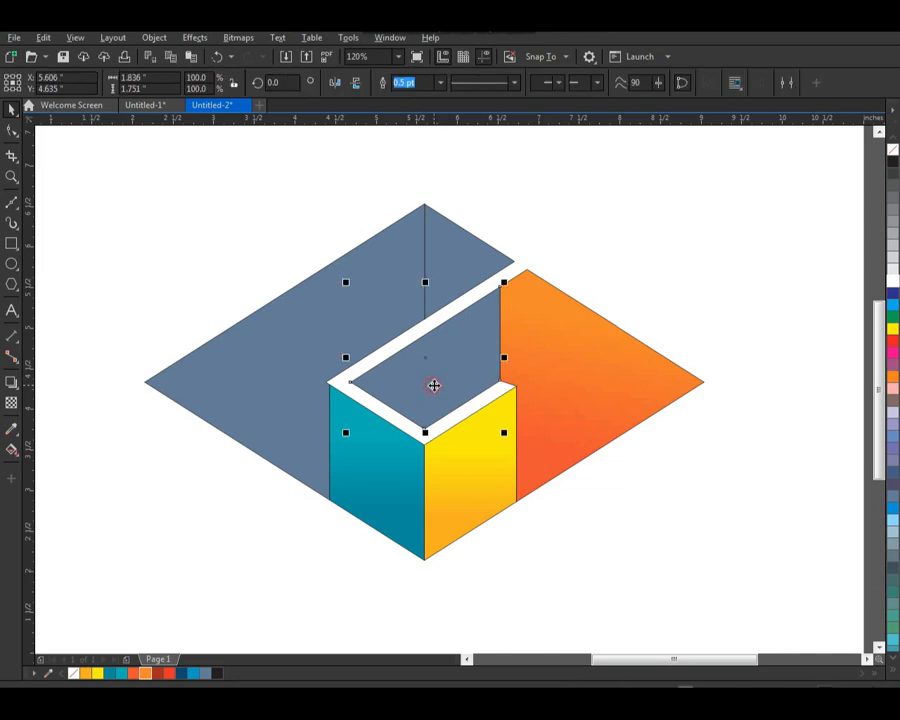
pyautogui.click(156, 675)
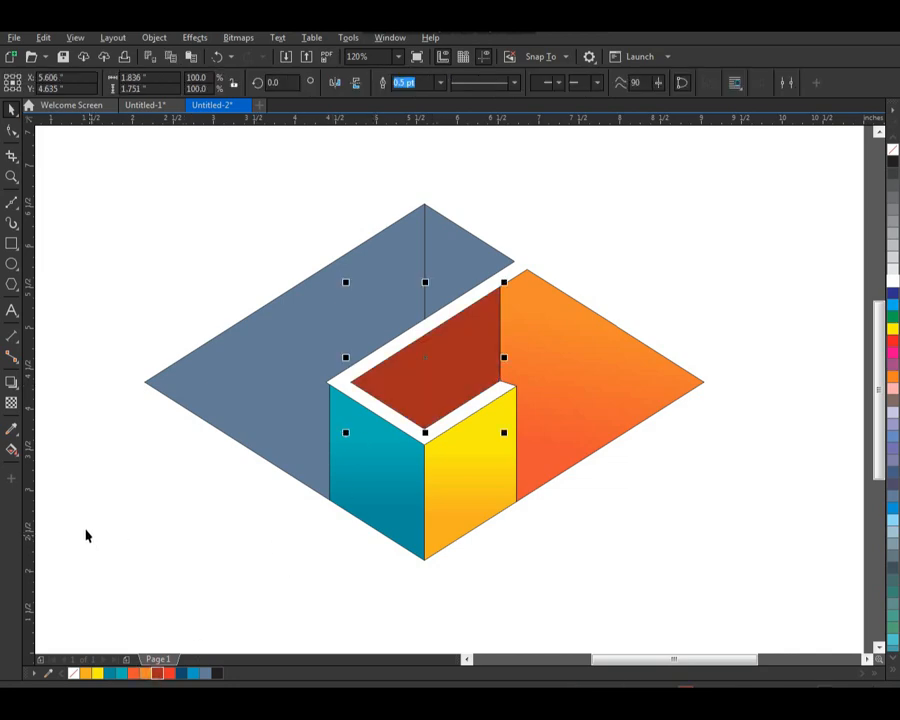
pyautogui.click(12, 451)
pyautogui.moveTo(406, 390); pyautogui.dragTo(477, 346)
pyautogui.moveTo(170, 675); pyautogui.dragTo(478, 346)
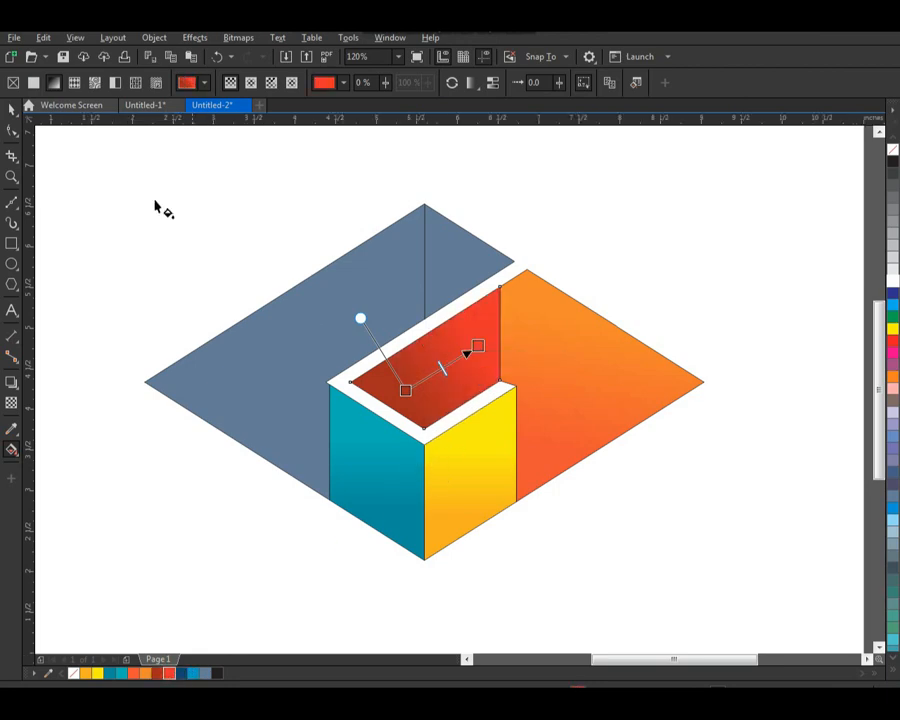
pyautogui.click(12, 108)
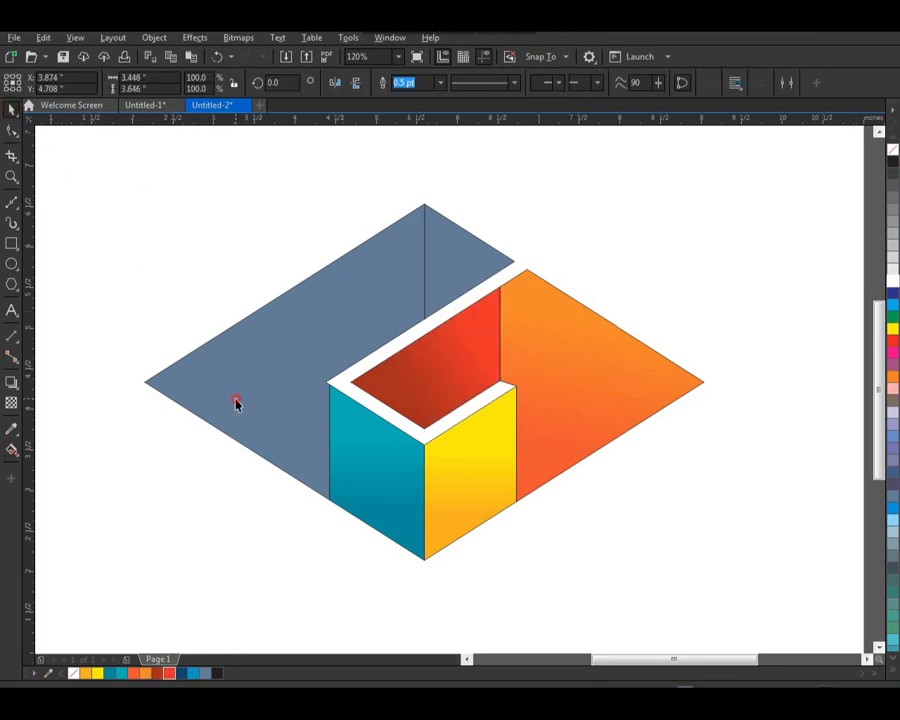
# Step: Fill the diamond's large left piece with a diagonal linear gradient from dark blue to bright blue toward its upper right
pyautogui.click(235, 402)
pyautogui.click(181, 673)
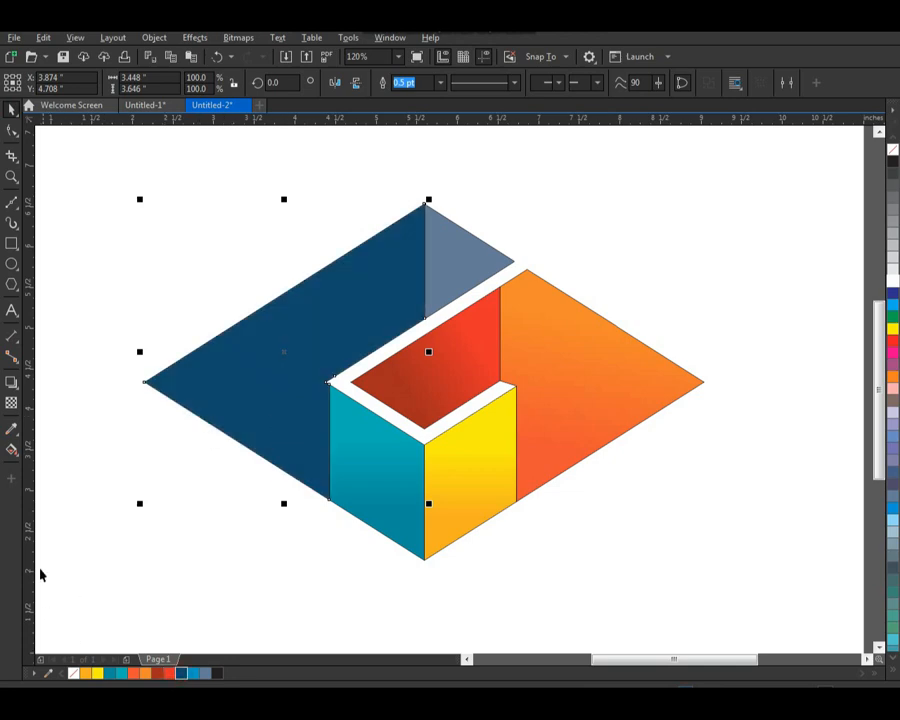
pyautogui.click(11, 449)
pyautogui.moveTo(257, 388); pyautogui.dragTo(400, 295)
pyautogui.moveTo(216, 651); pyautogui.dragTo(400, 296)
pyautogui.click(10, 113)
pyautogui.click(316, 200)
# Step: Repeat the dark-to-bright blue gradient fill on the small piece beside the diamond's top corner
pyautogui.click(457, 261)
pyautogui.hotkey('ctrl', 'r')
pyautogui.click(566, 221)
pyautogui.click(460, 283)
pyautogui.click(577, 231)
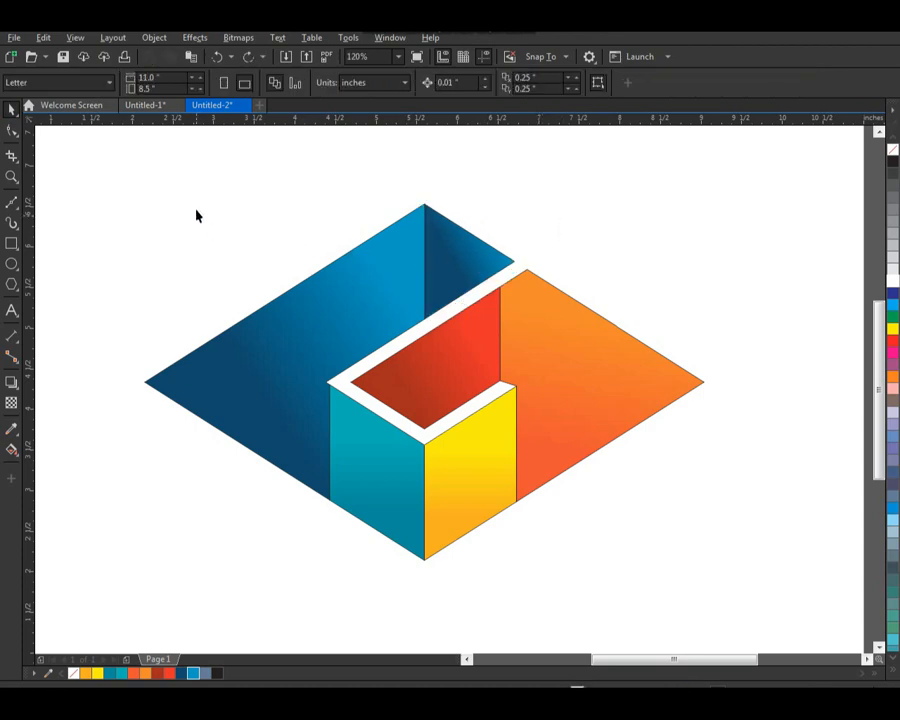
# Step: Select all the diamond's pieces and remove their outlines
pyautogui.moveTo(119, 177); pyautogui.dragTo(727, 603)
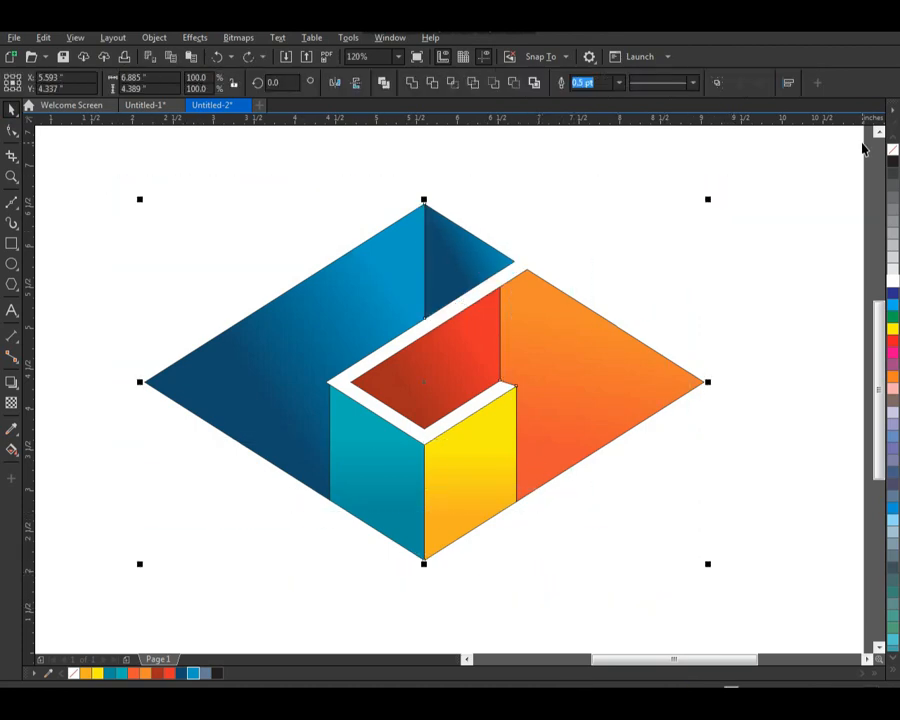
pyautogui.click(719, 229)
pyautogui.scroll(-2, 372, 410)
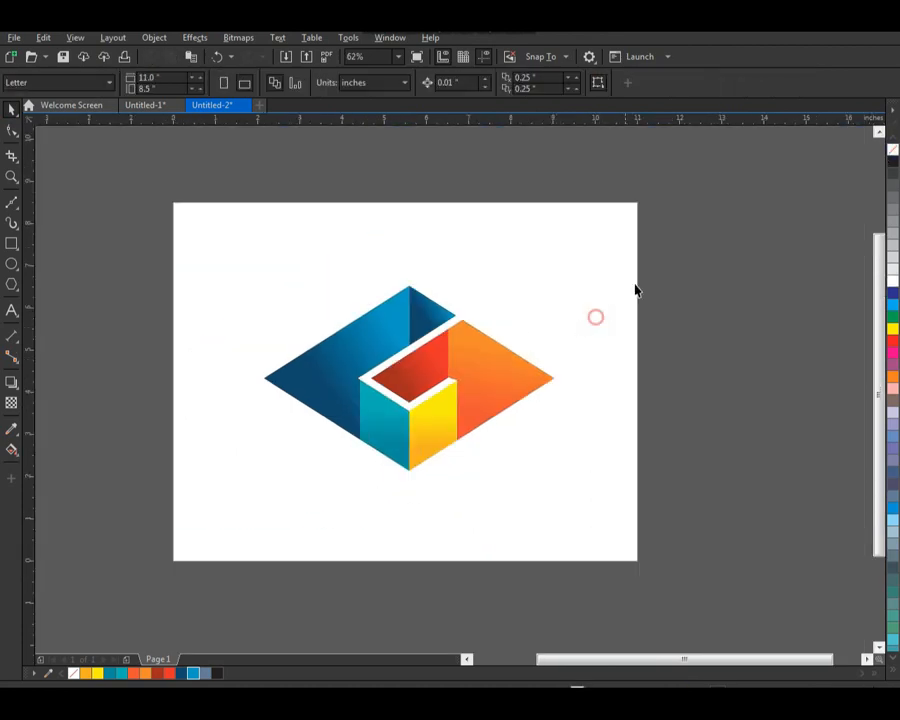
# Step: Scale the whole diamond about its center to 82.9% and move it slightly up the page
pyautogui.scroll(1, 321, 317)
pyautogui.moveTo(217, 195); pyautogui.dragTo(630, 498)
pyautogui.moveTo(587, 442); pyautogui.dragTo(542, 441)
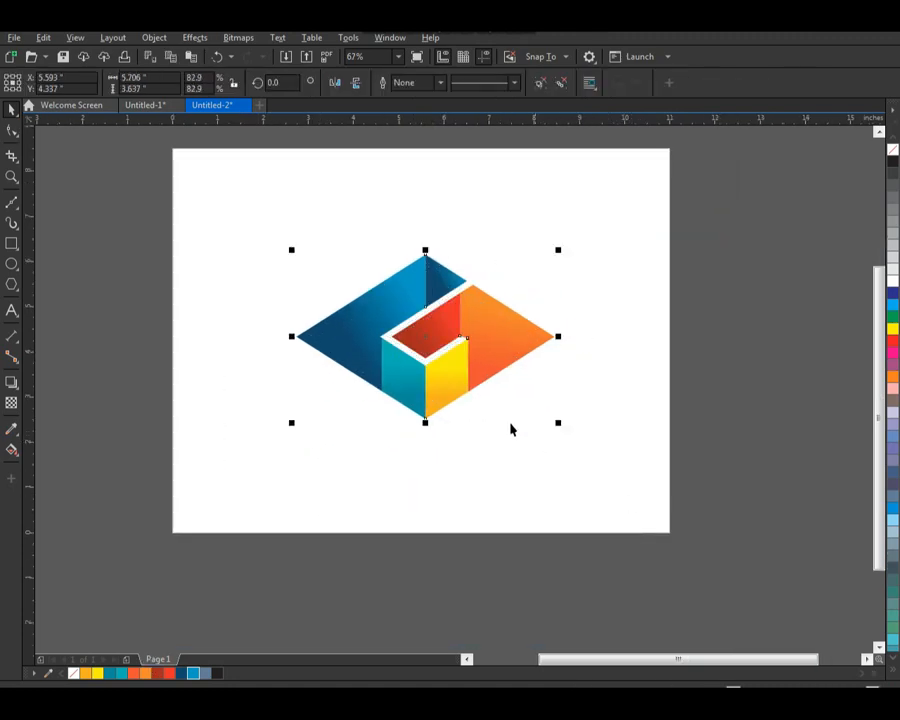
pyautogui.moveTo(450, 384)
pyautogui.mouseDown()
pyautogui.moveTo(453, 339)
pyautogui.moveTo(450, 374)
pyautogui.mouseUp()
pyautogui.click(506, 424)
pyautogui.click(466, 424)
# Step: Shift the complete outline-free diamond slightly up and to the left
pyautogui.press('F2')
pyautogui.moveTo(218, 178); pyautogui.dragTo(536, 394)
pyautogui.moveTo(533, 402); pyautogui.dragTo(535, 392)
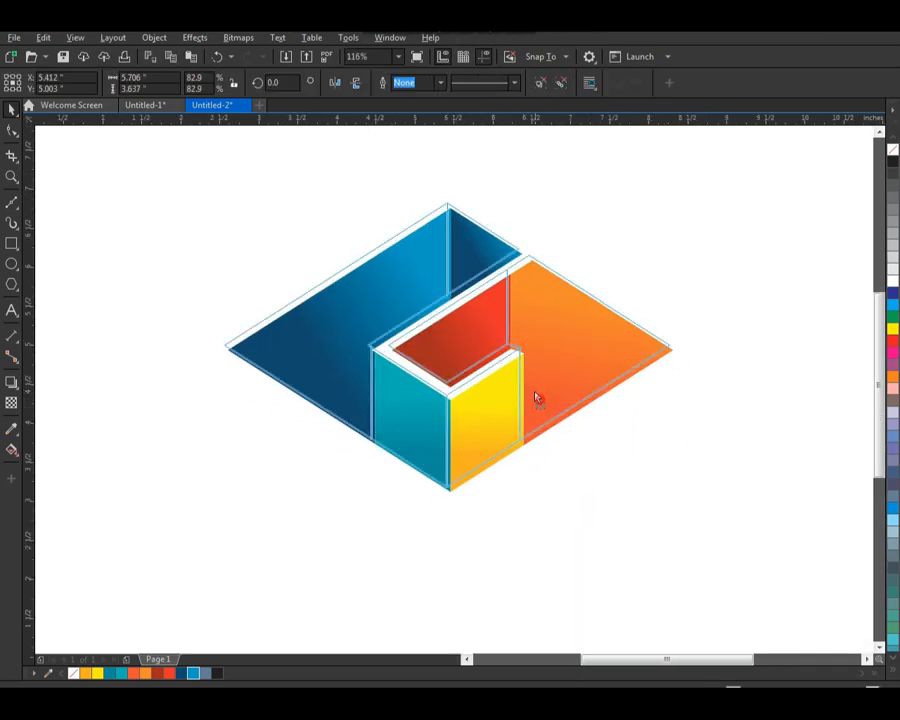